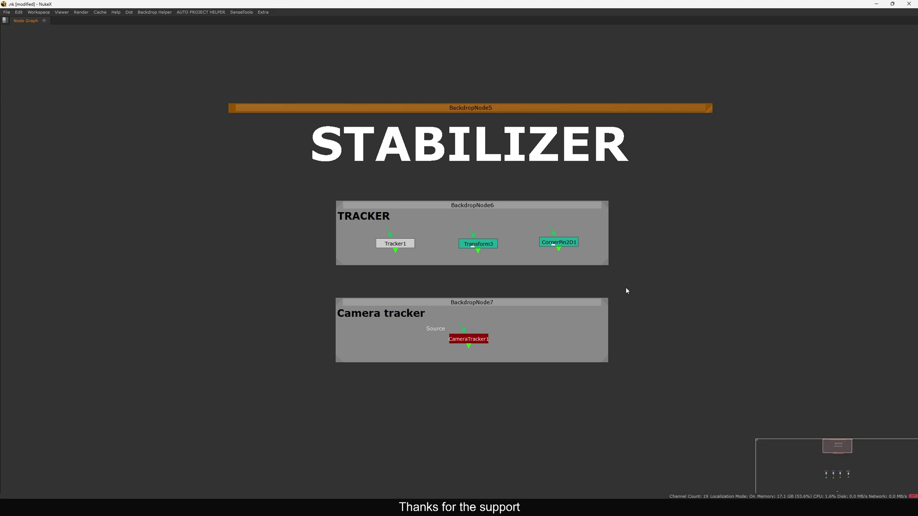
left_click(426, 211)
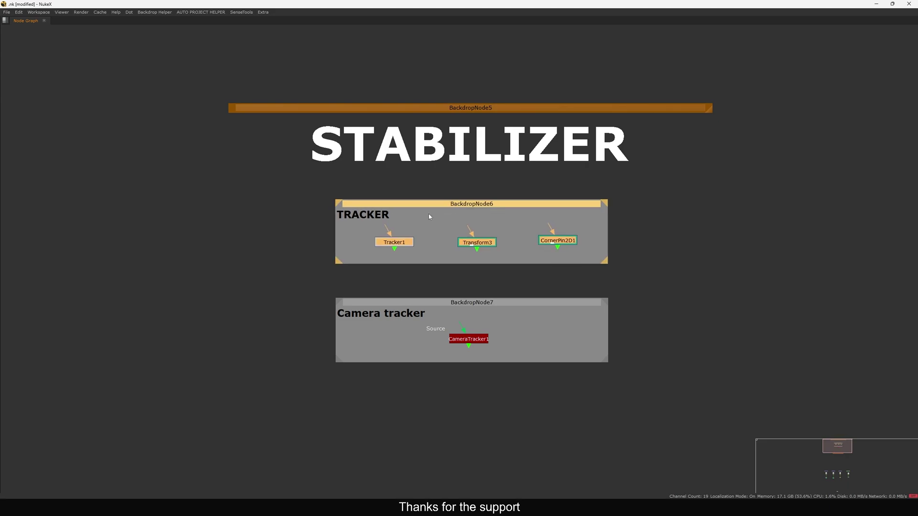
left_click(410, 305)
left_click(497, 286)
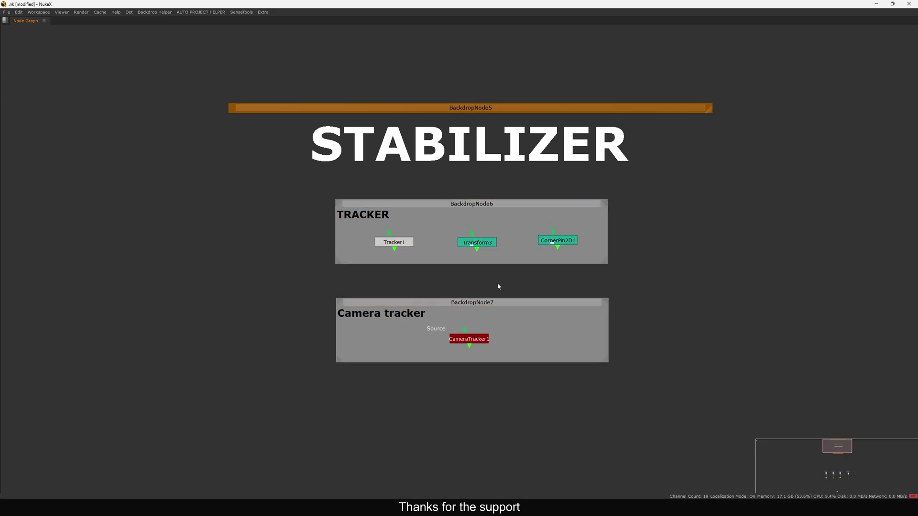
left_click_drag(403, 247, 410, 246)
left_click_drag(508, 301, 510, 299)
left_click_drag(558, 240, 552, 241)
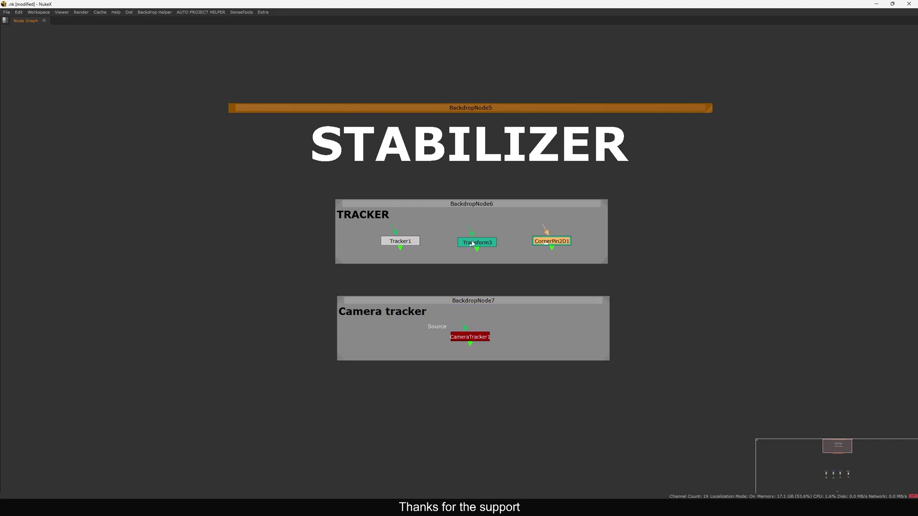
left_click_drag(474, 243, 475, 242)
left_click_drag(401, 243, 401, 244)
middle_click_drag(548, 299, 577, 285)
left_click_drag(500, 321, 500, 321)
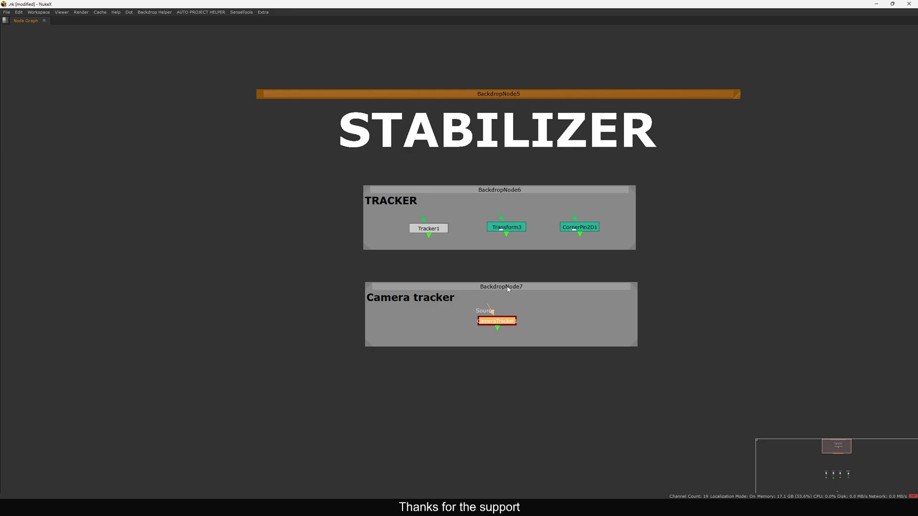
left_click_drag(507, 287, 505, 288)
left_click(517, 268)
left_click_drag(499, 321, 497, 322)
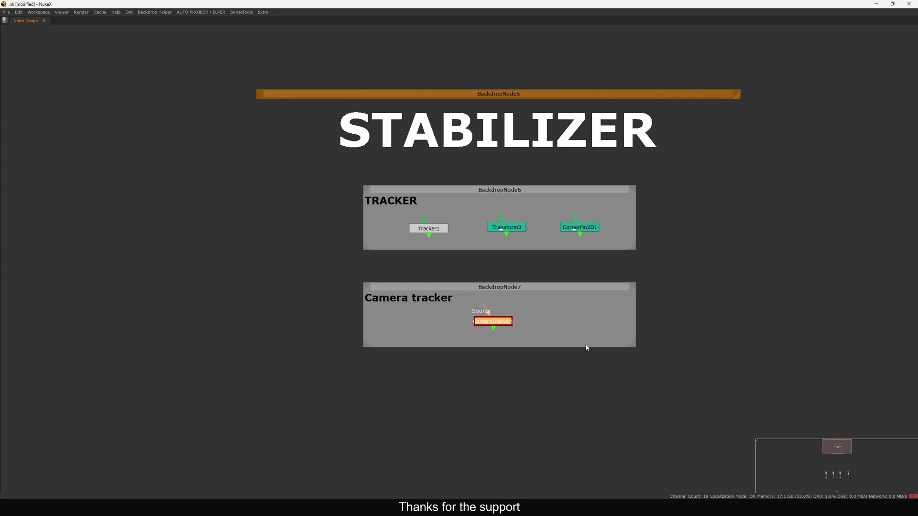
Add an F_Steadiness node beneath the WARP STABLIZER heading.
middle_click_drag(527, 397, 545, 184)
middle_click_drag(600, 249, 554, 142)
key("Tab")
type("steda")
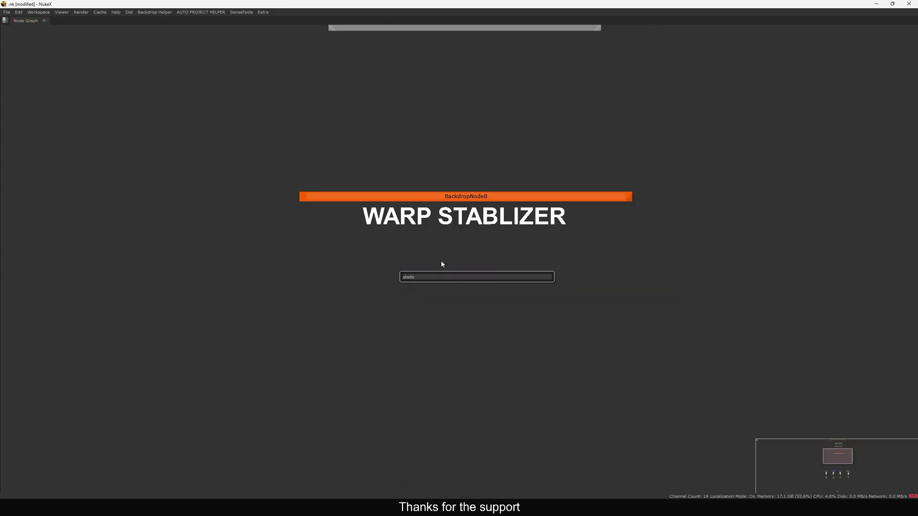
key("BackSpace")
left_click(431, 289)
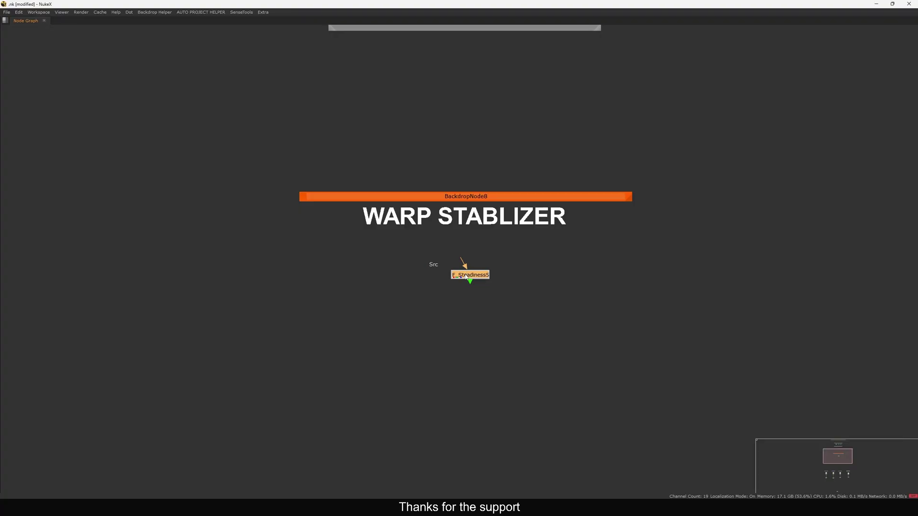
left_click(475, 277)
Locate the F_Steadiness node within the FurnaceCore category of node types.
right_click(435, 132)
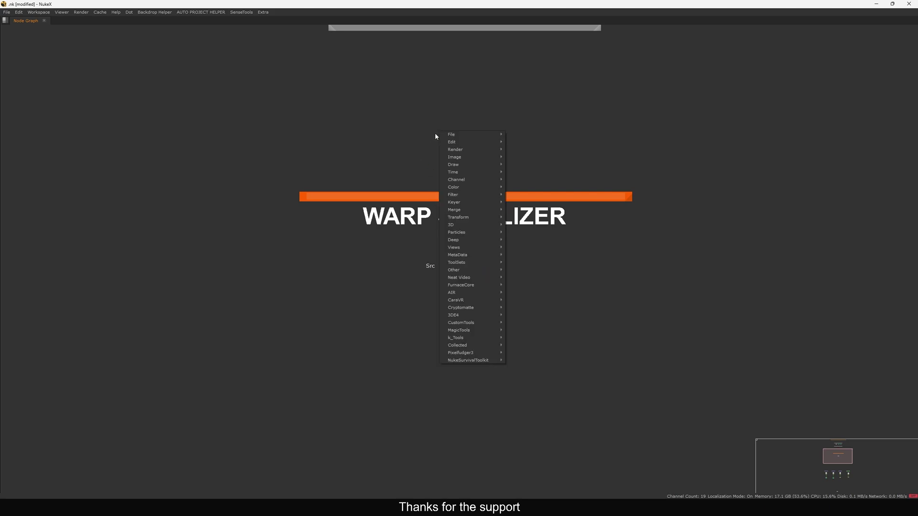
mouse_move(465, 286)
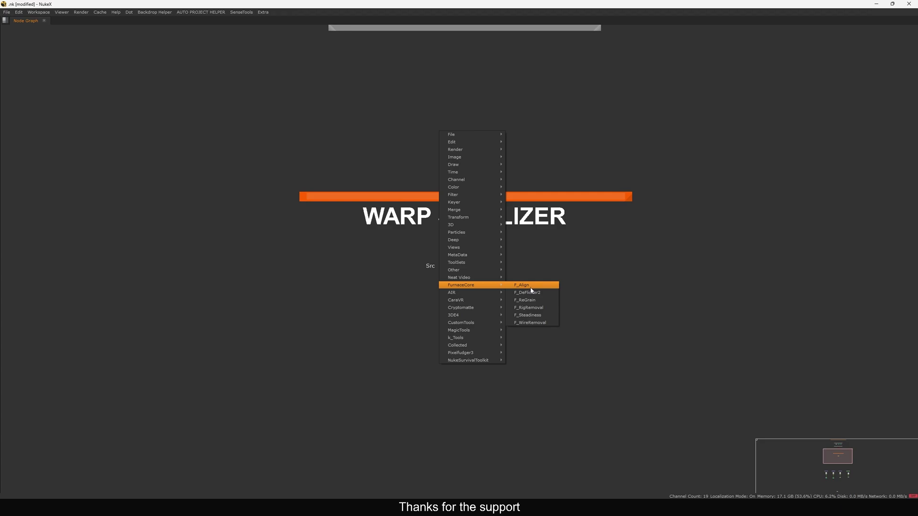
left_click(528, 315)
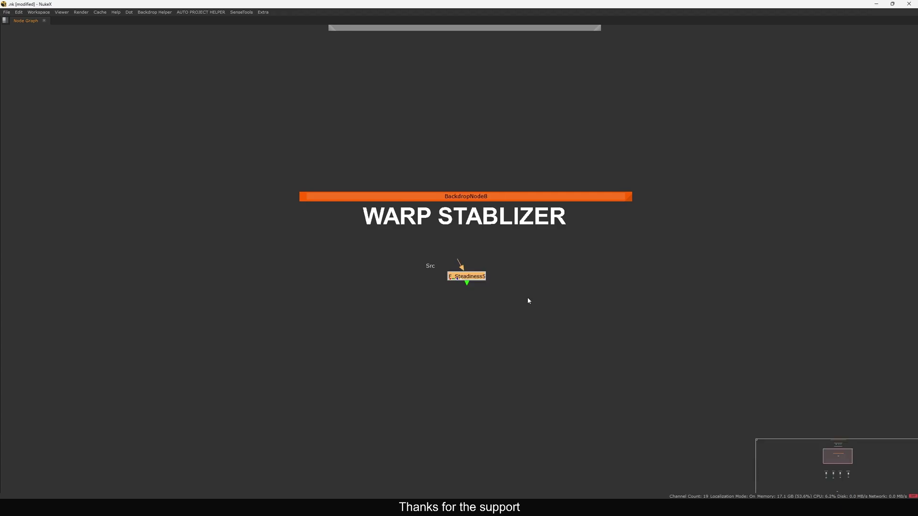
right_click(527, 265)
mouse_move(557, 418)
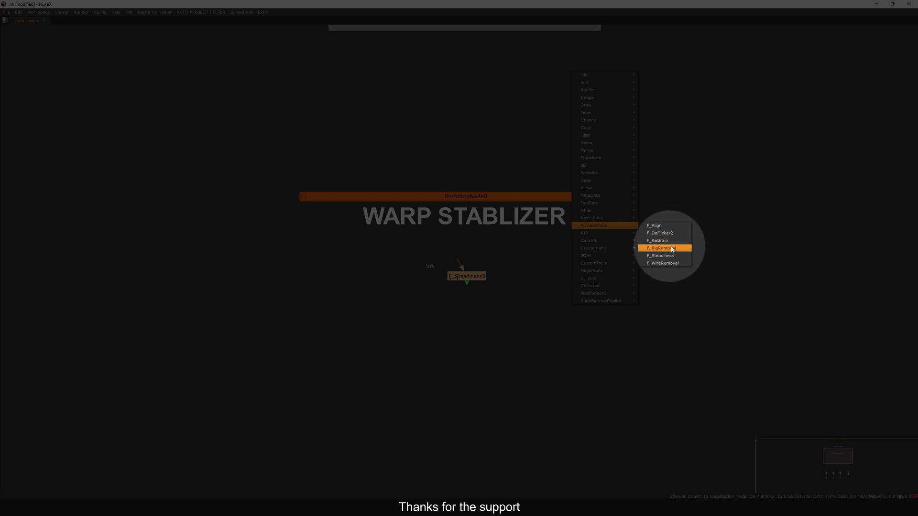
left_click(673, 285)
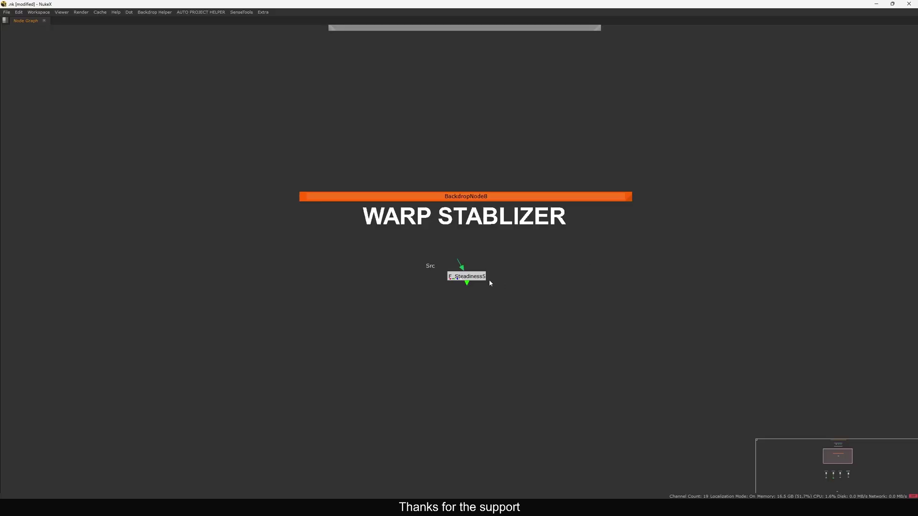
left_click_drag(526, 258, 439, 287)
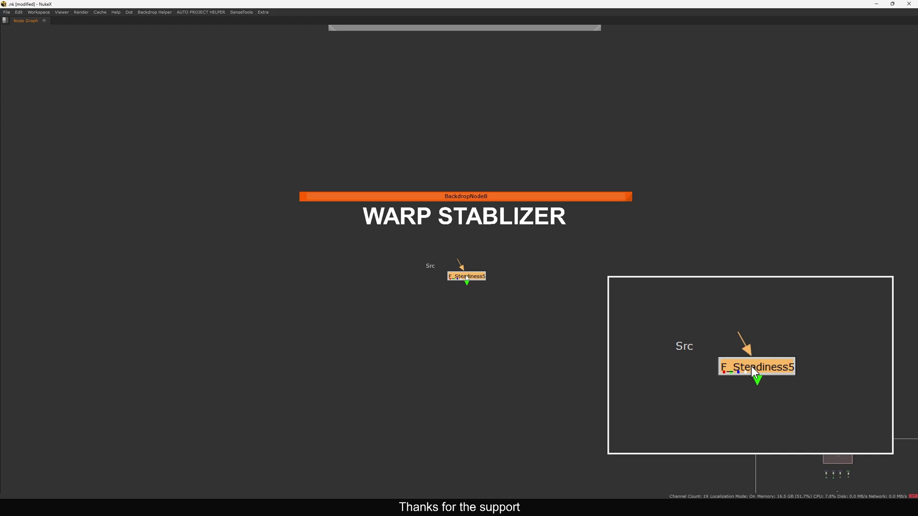
left_click_drag(465, 282, 468, 287)
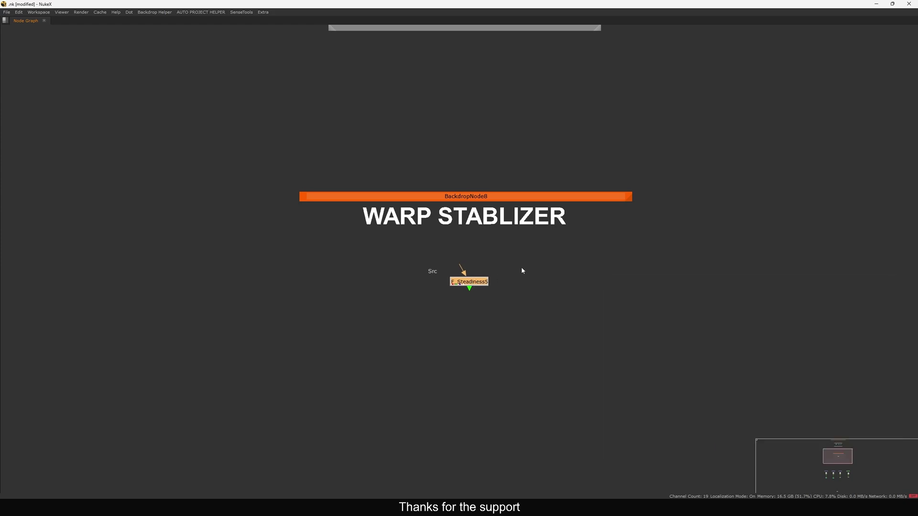
left_click(526, 268)
middle_click_drag(525, 269, 542, 259)
left_click_drag(485, 272, 482, 276)
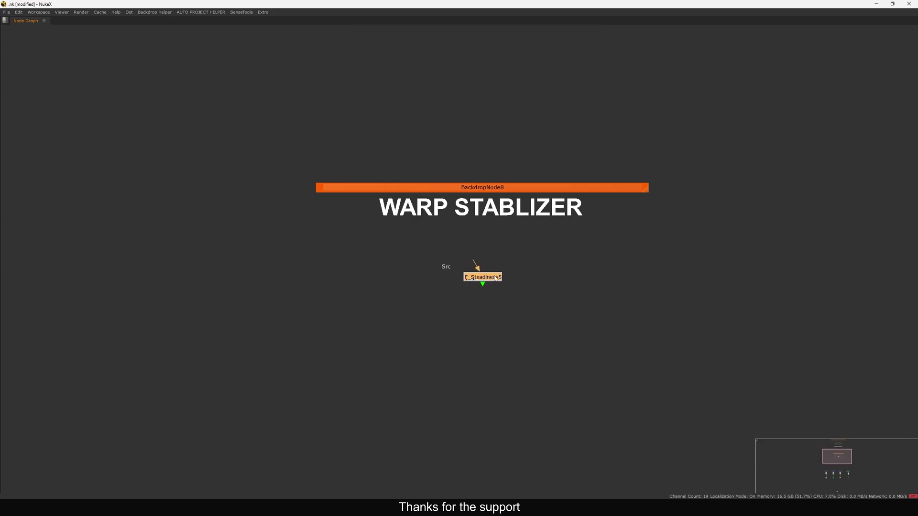
Bring back the full workspace so the Viewer sits beside the Node Graph, with the Read1 clip's node tree in view.
middle_click_drag(538, 269, 580, 250)
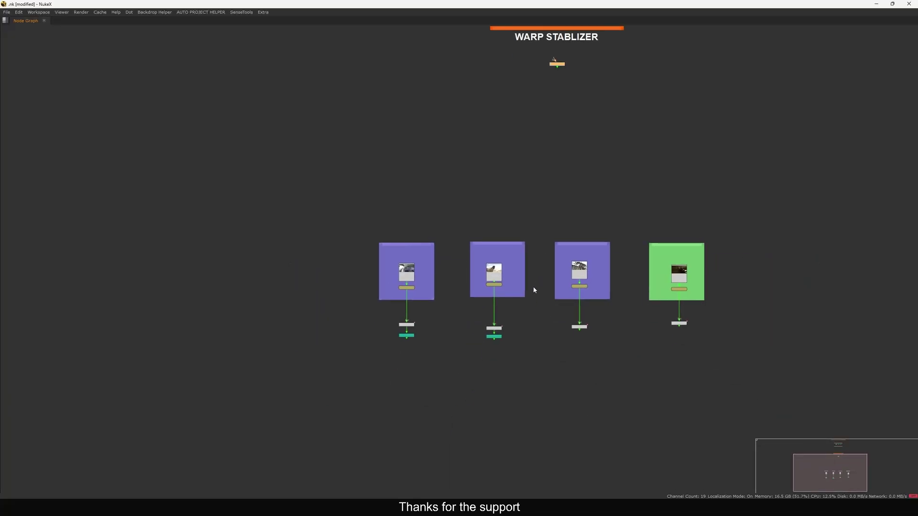
scroll(532, 301, "up", 2)
middle_click_drag(532, 301, 527, 291)
left_click_drag(885, 171, 255, 325)
key("space")
middle_click_drag(655, 322, 849, 275)
middle_click_drag(517, 289, 698, 295)
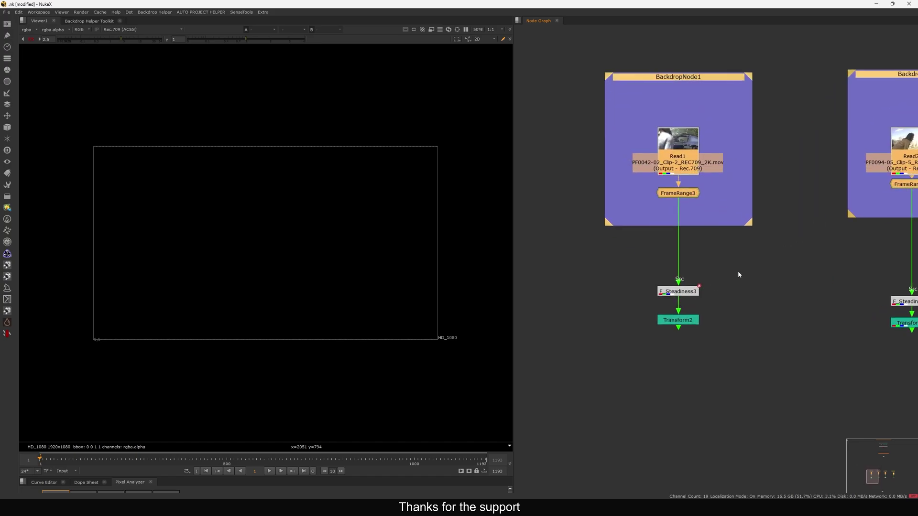
scroll(738, 270, "down", 4)
scroll(686, 304, "up", 6)
Add a Dot beside the Read1 tree, connect its input to FrameRange3, and display it in the Viewer.
left_click(670, 286)
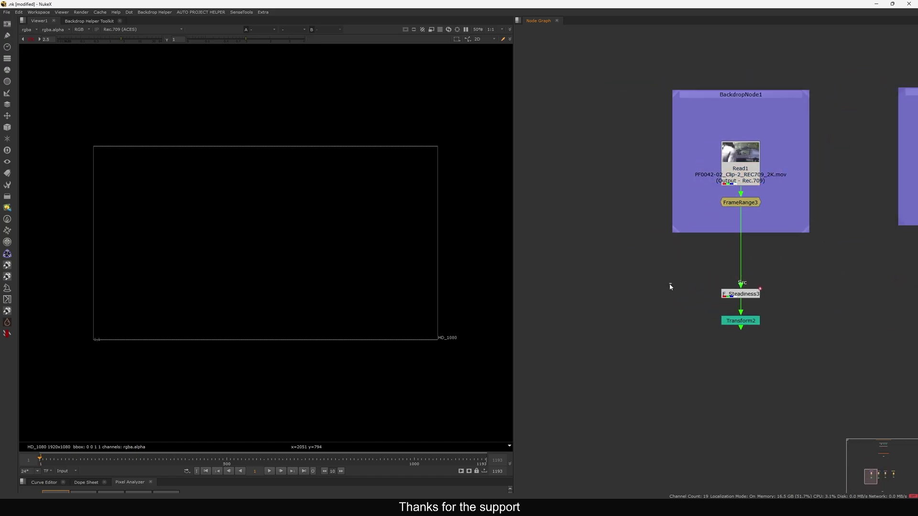
key("period")
left_click_drag(668, 257, 737, 207)
key("1")
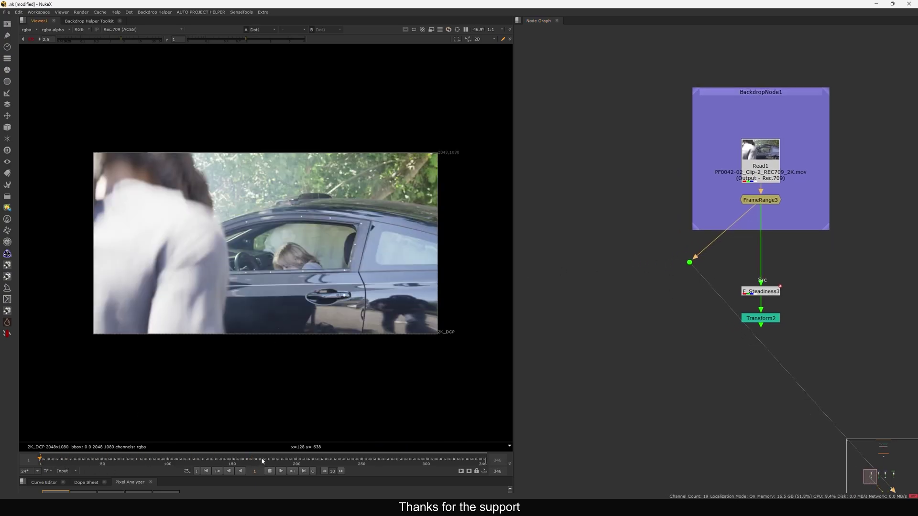
Fit the original clip in the Viewer, play it to examine the camera shake, and return to the first frame.
key("f")
key("l")
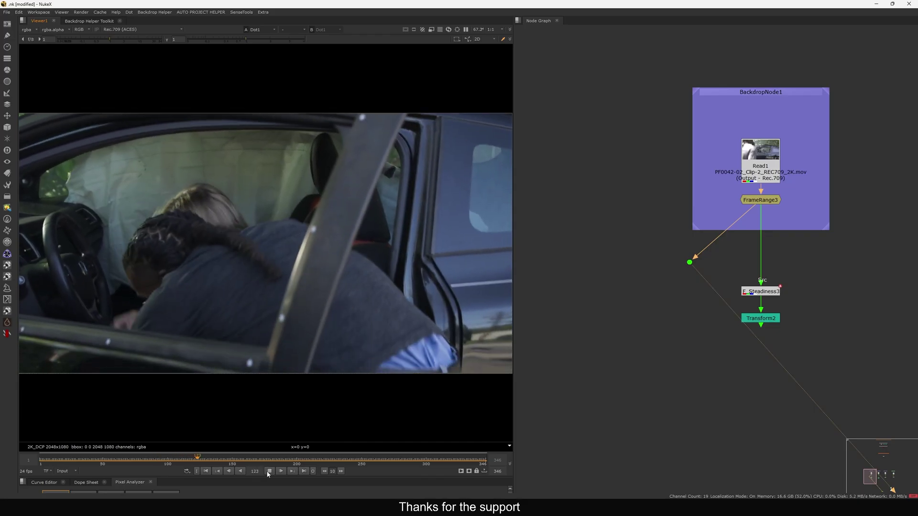
left_click(271, 472)
left_click(207, 471)
Add an F_Steadiness node after the Dot and move its properties window clear of the footage.
left_click_drag(652, 247, 726, 291)
key("Tab")
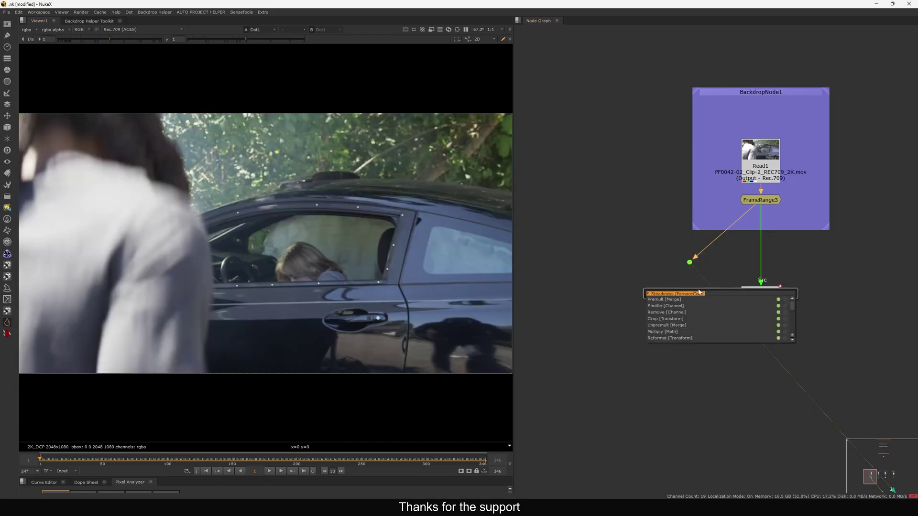
key("Return")
middle_click_drag(706, 272, 724, 262)
mouse_move(724, 262)
left_mouse_down()
mouse_move(718, 287)
mouse_move(723, 275)
left_mouse_up()
left_click(675, 253)
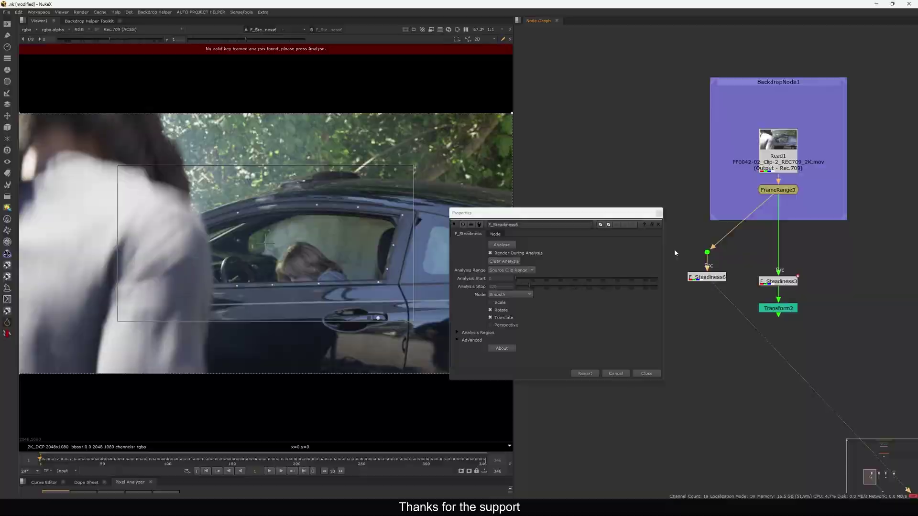
left_click_drag(583, 216, 656, 113)
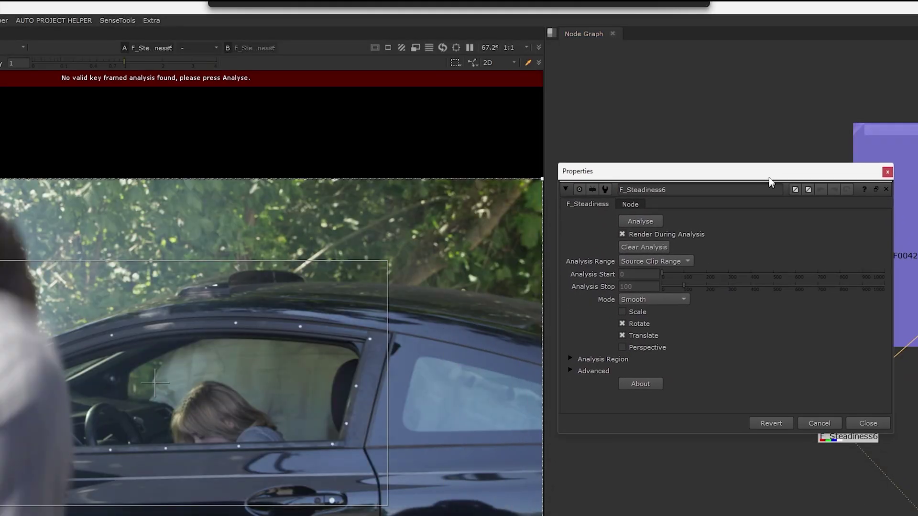
left_click_drag(768, 178, 693, 138)
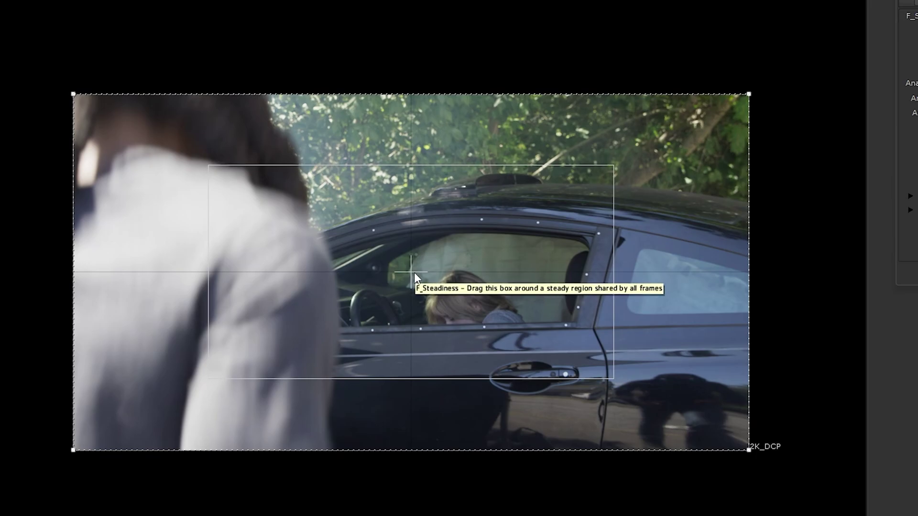
Expand the F_Steadiness analysis region box to cover nearly the whole frame and check the Analysis Range setting.
left_click_drag(413, 272, 282, 205)
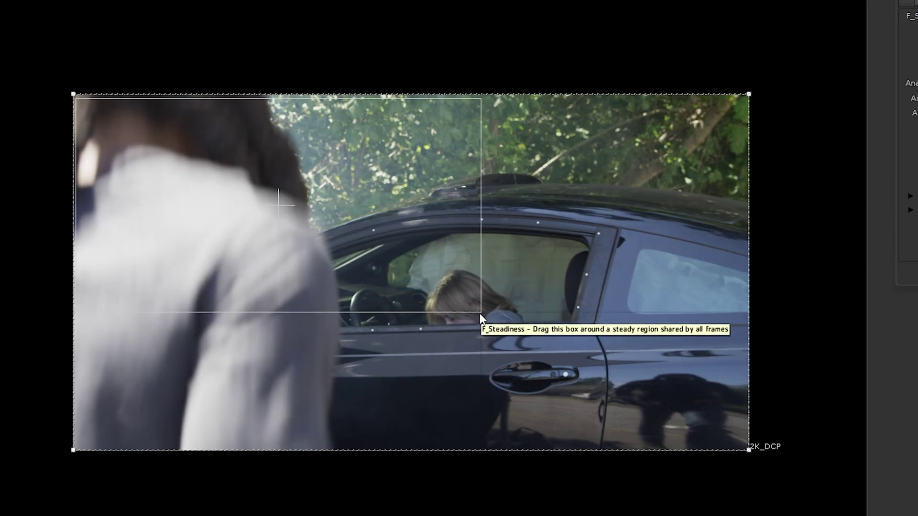
left_click_drag(480, 313, 747, 449)
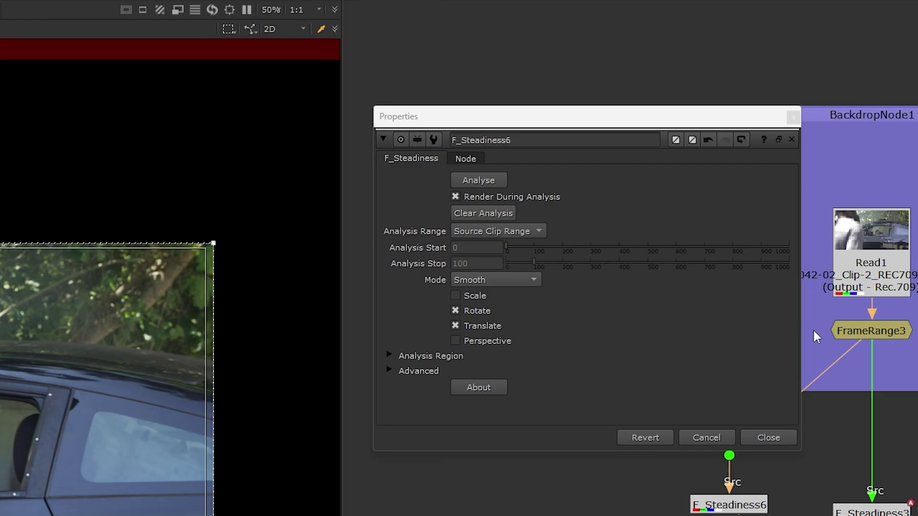
left_click(876, 335)
left_click(493, 233)
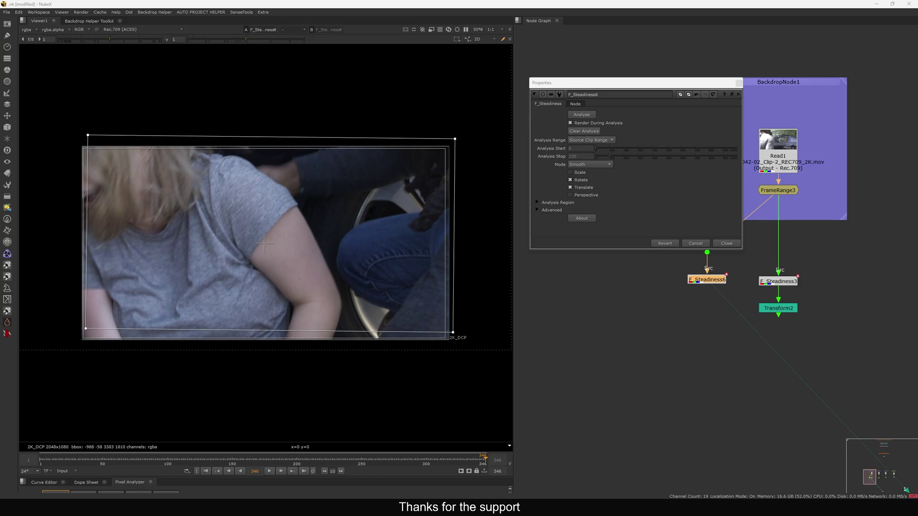
Compare the original footage from the Dot with the F_Steadiness6 output in the Viewer.
middle_click_drag(675, 269, 684, 305)
left_click_drag(684, 272, 735, 303)
key("1")
middle_click_drag(689, 304, 693, 291)
left_click(692, 291)
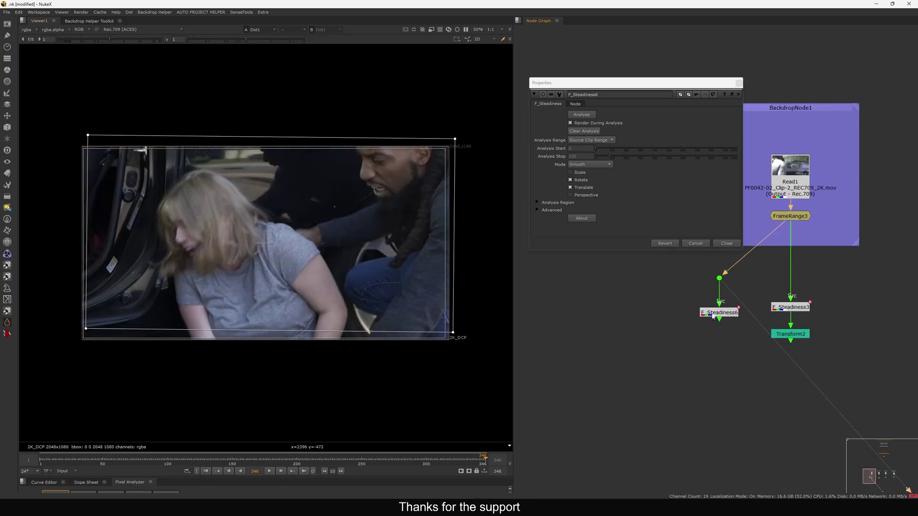
key("1")
left_click(689, 326)
middle_click_drag(689, 327, 709, 325)
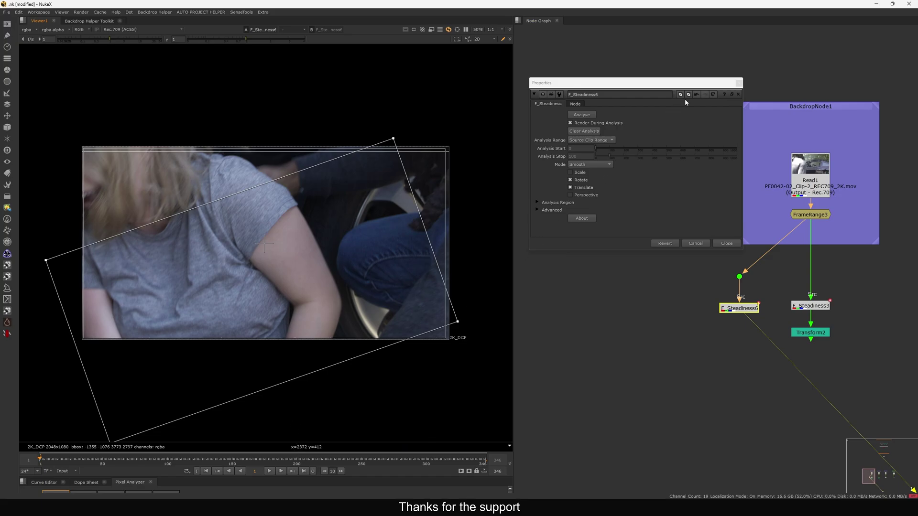
Play the stabilized clip with the Viewer overlays hidden, and return to the first frame.
left_click_drag(712, 86, 704, 83)
left_click(270, 471)
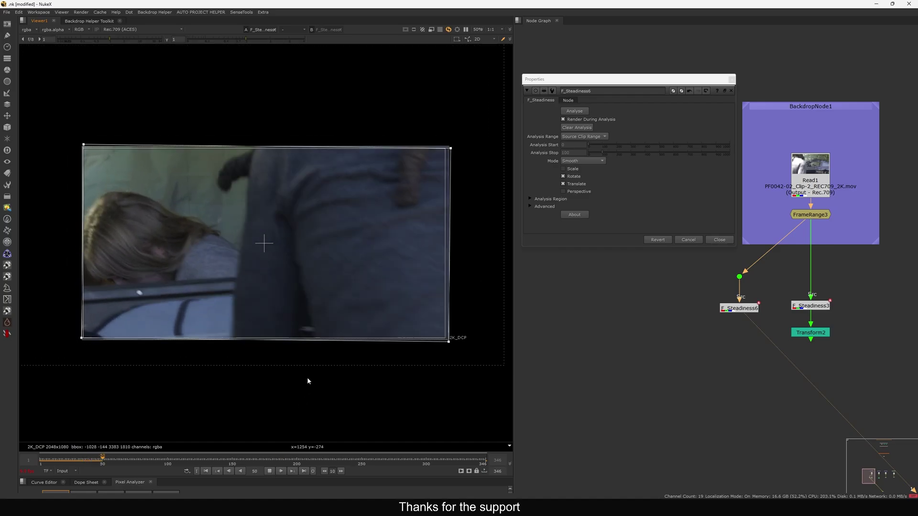
key("o")
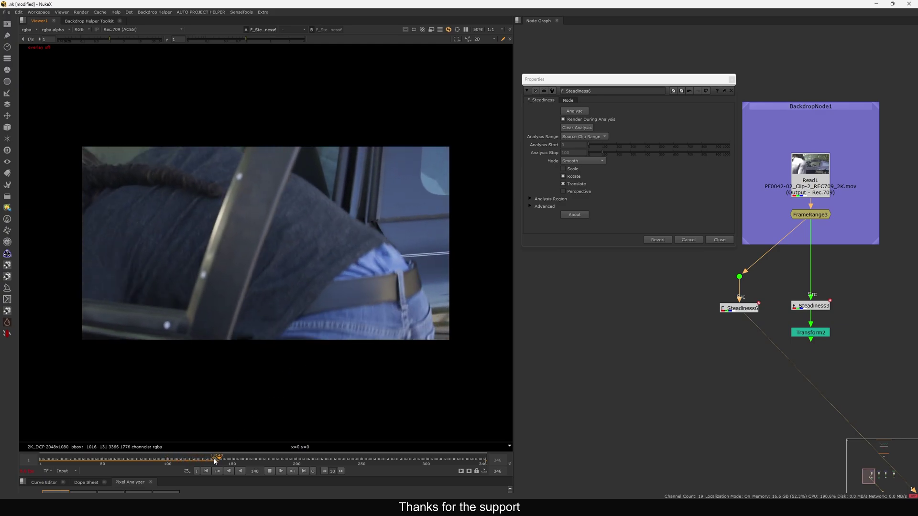
left_click(206, 471)
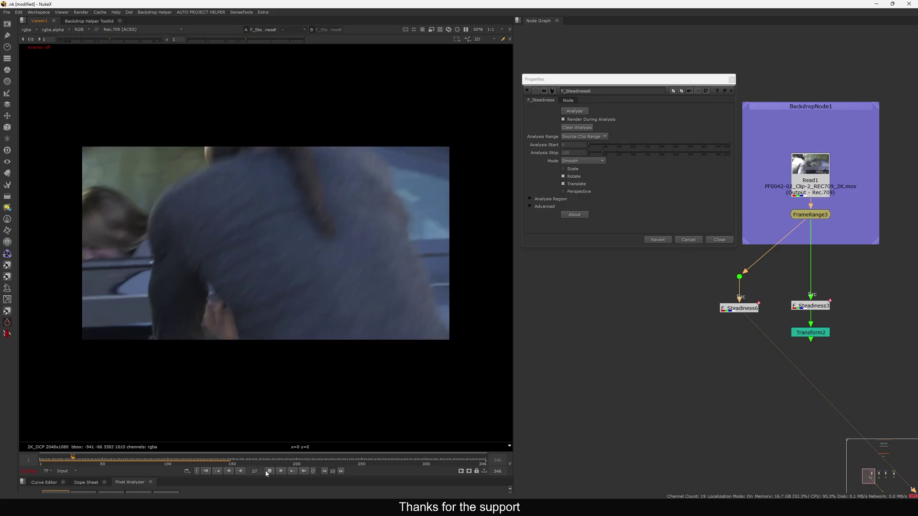
left_click(269, 472)
left_click_drag(54, 462, 39, 463)
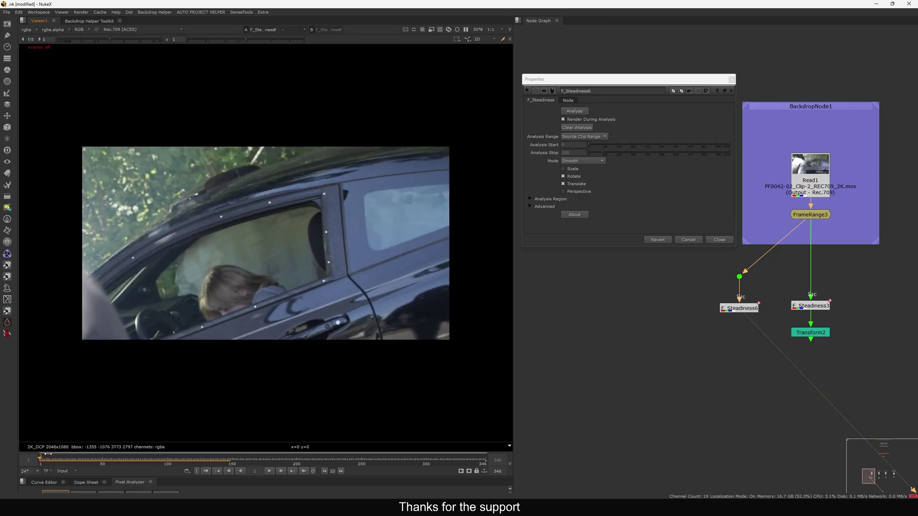
View the Dot's original footage and step forward and backward through its opening frames to examine the motion.
key("1")
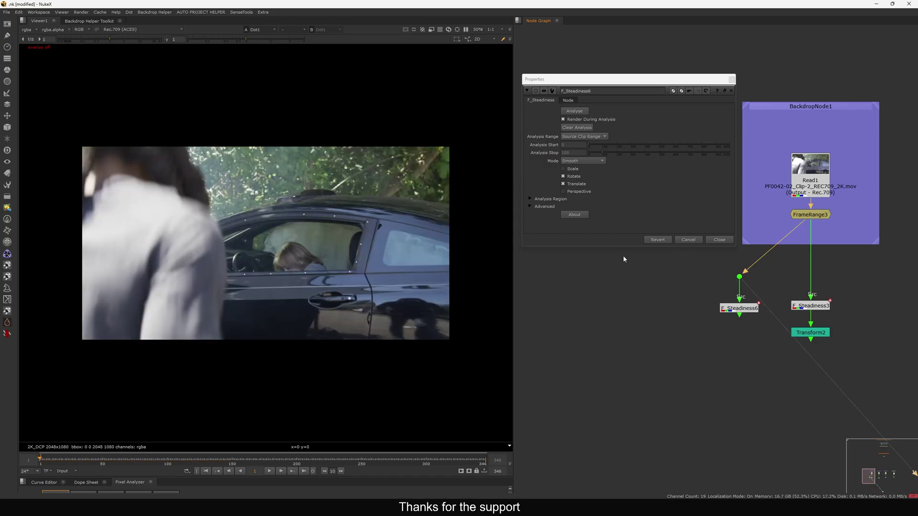
key("Right")
key("Right")
key("Right")
key("Right")
key("Right")
key("Right")
key("Right")
key("Right")
key("Left")
key("Left")
key("Left")
key("Left")
key("Left")
key("Left")
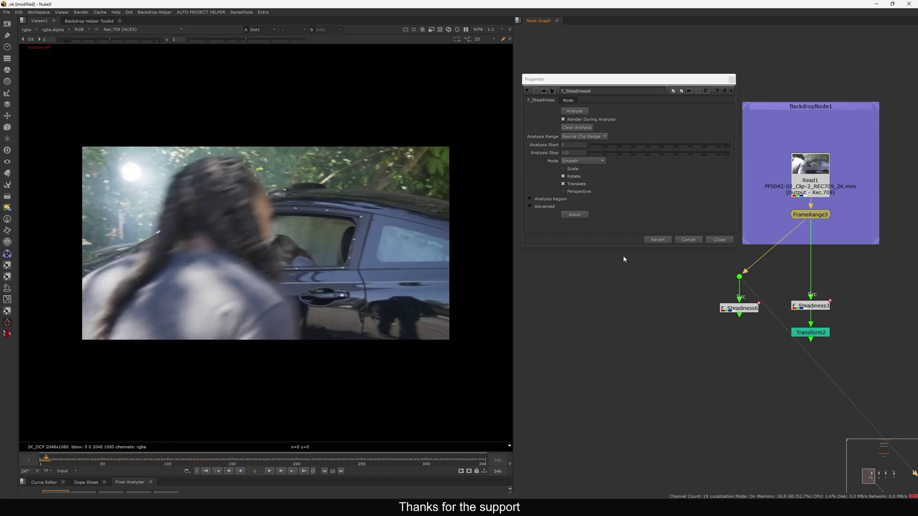
View the F_Steadiness6 output and play the stabilized clip with the overlays hidden, stopping past the middle.
left_click(736, 307)
key("1")
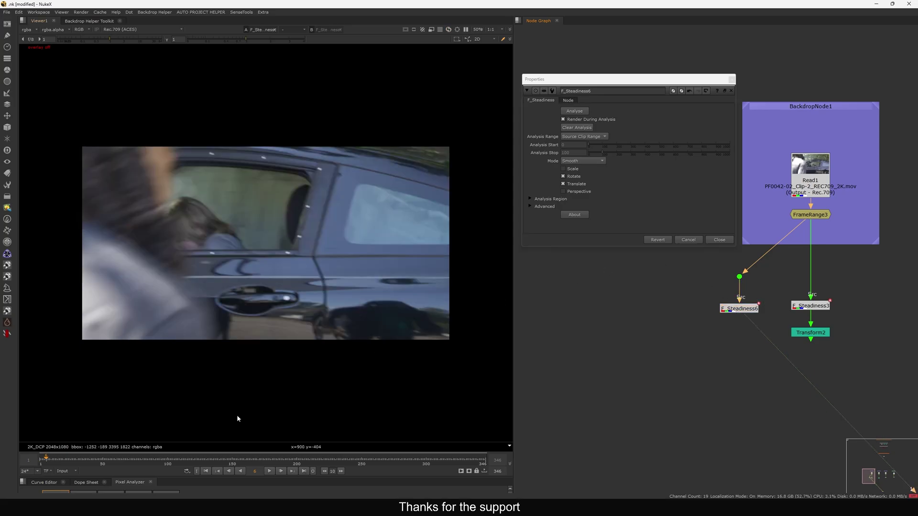
left_click(267, 470)
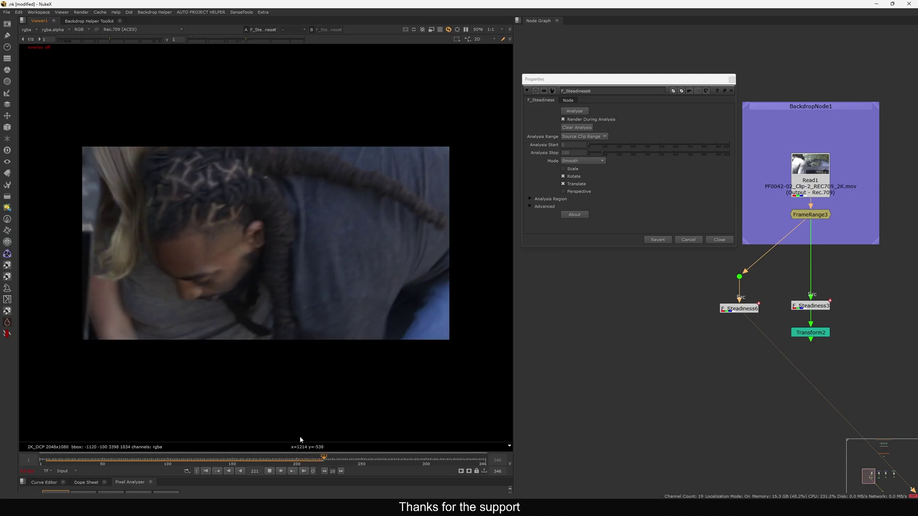
left_click_drag(747, 313, 746, 308)
left_click(269, 471)
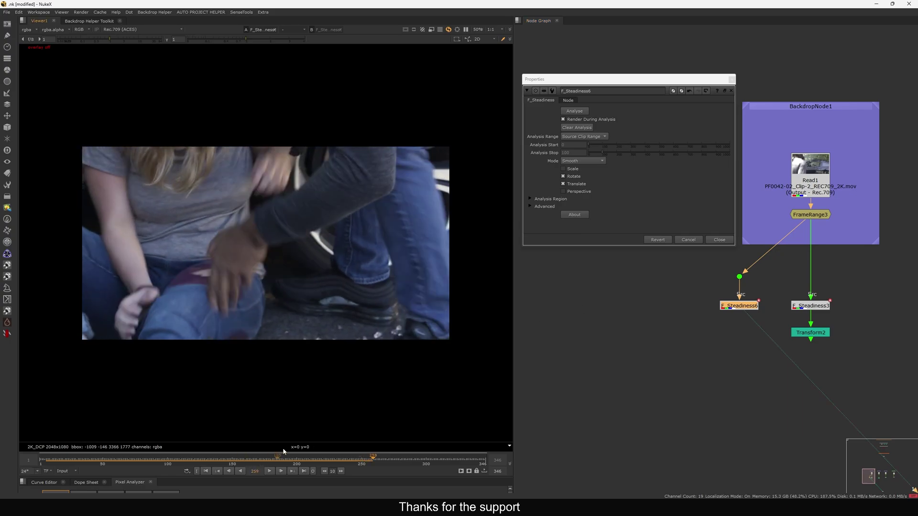
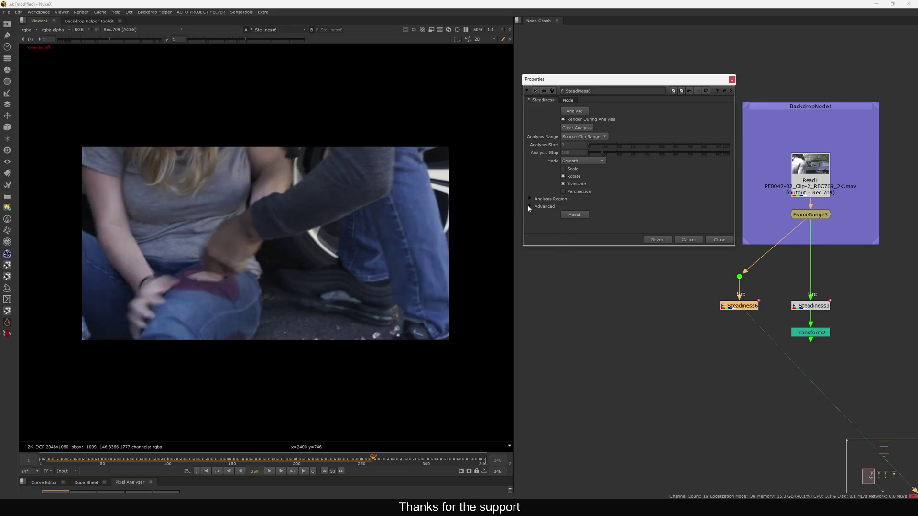
Expand F_Steadiness6's Advanced and Four Corner Pin settings and show the Viewer overlays.
left_click_drag(535, 256, 529, 354)
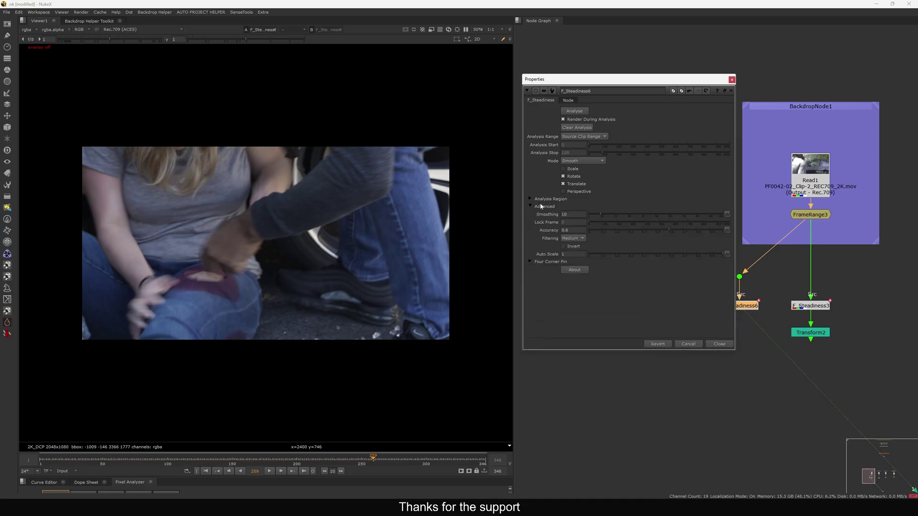
left_click(530, 199)
left_click(530, 199)
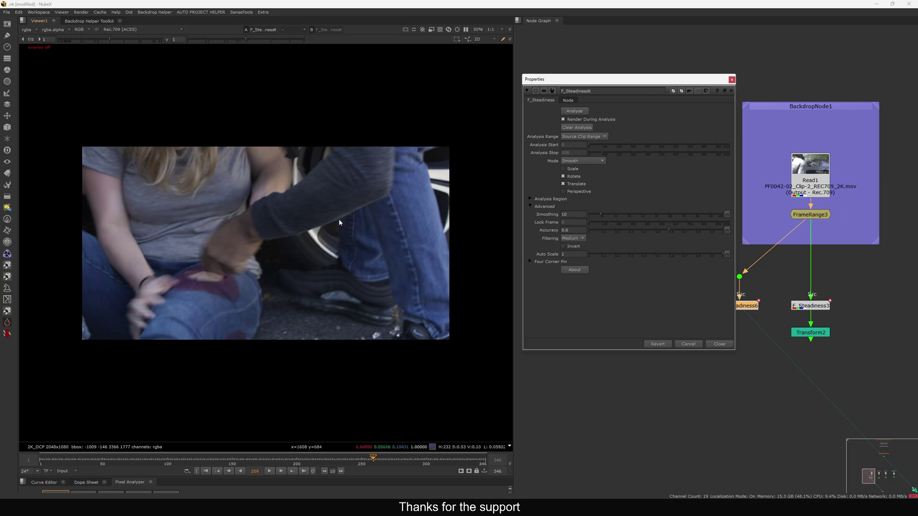
key("o")
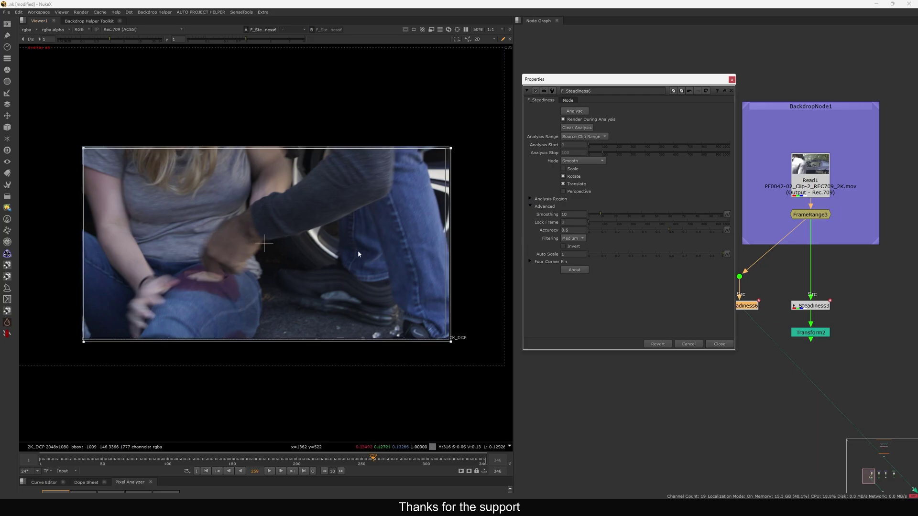
left_click(530, 261)
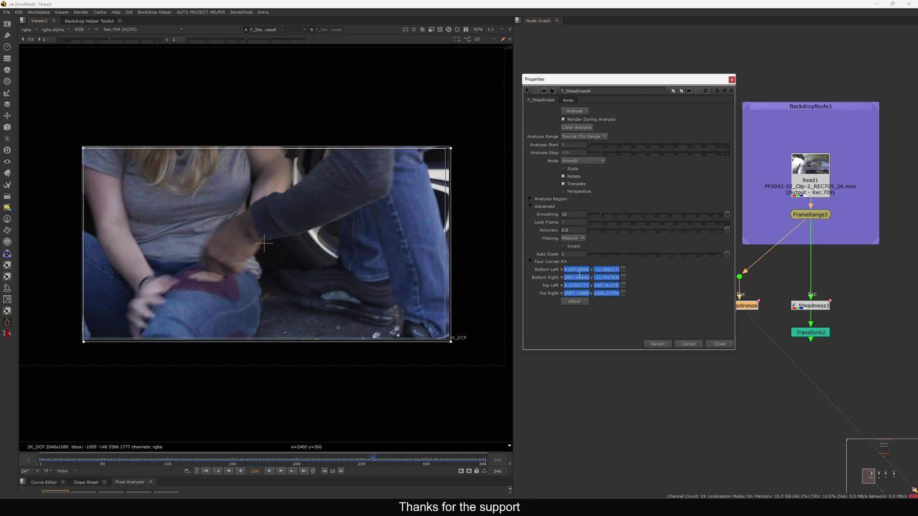
Move back in the clip and play it to examine how the four corner pin overlay follows the stabilized frames.
left_click_drag(341, 462, 323, 460)
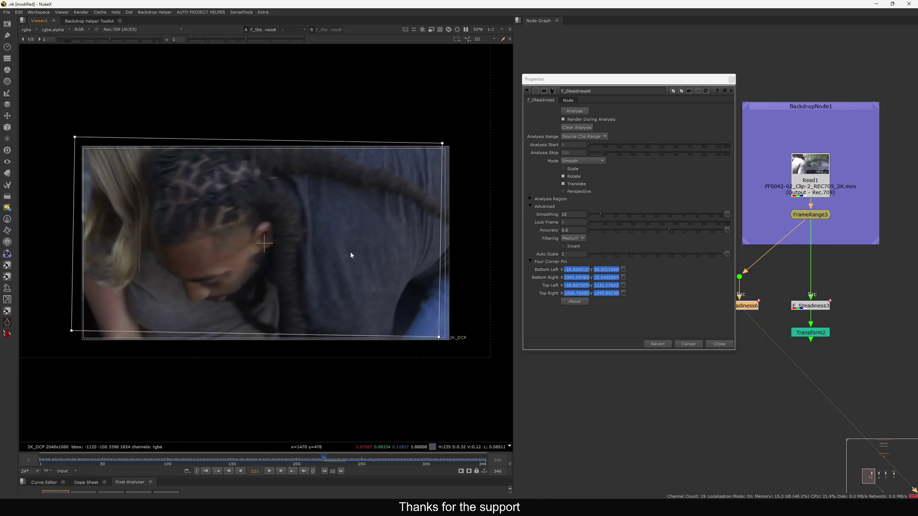
scroll(350, 255, "down", 3)
key("l")
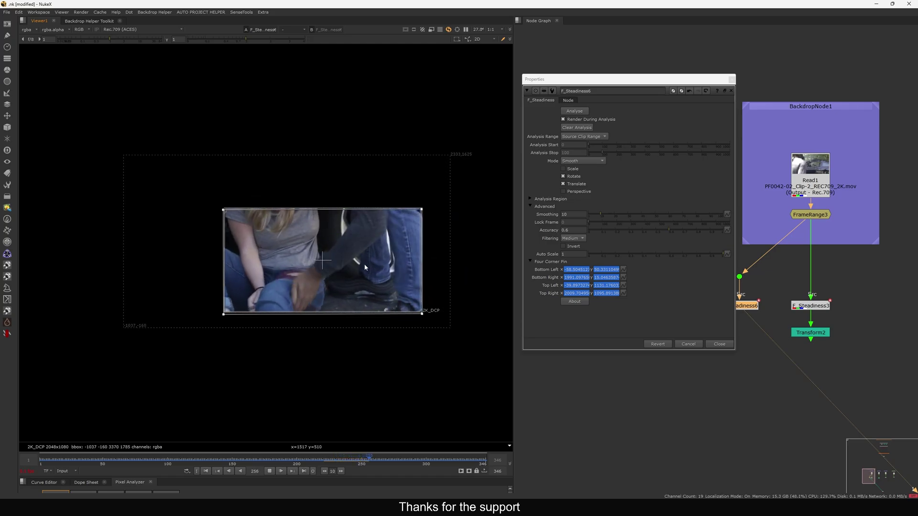
key("k")
scroll(353, 258, "up", 3)
middle_click_drag(361, 267, 321, 242)
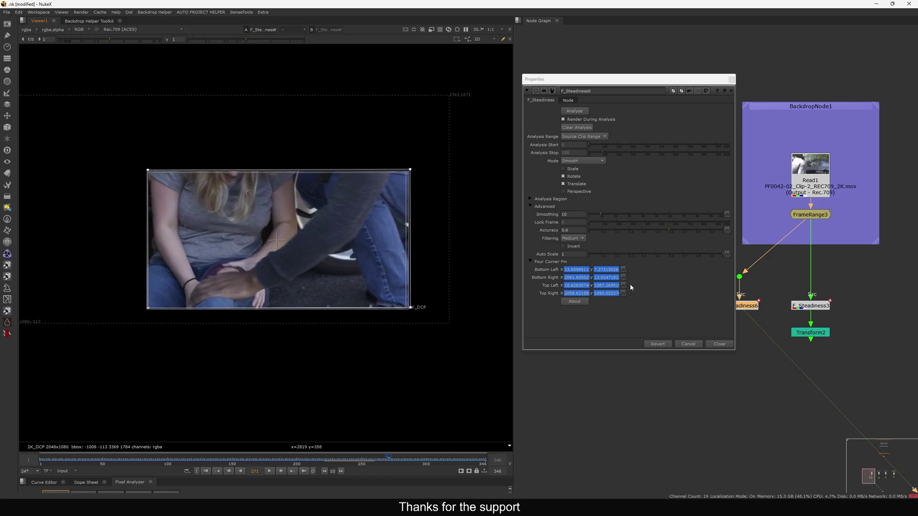
Add a CornerPin node in an empty area of the node graph and delete it again.
left_click(634, 384)
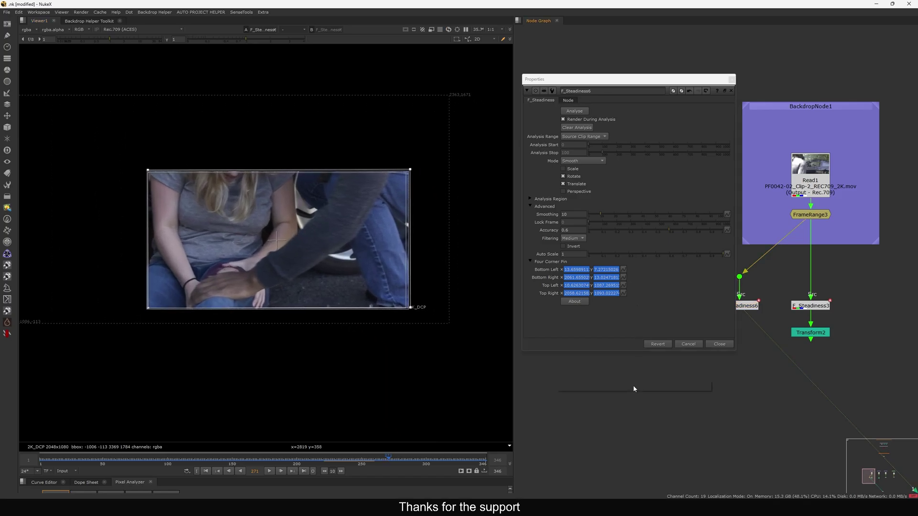
key("Tab")
type("corner")
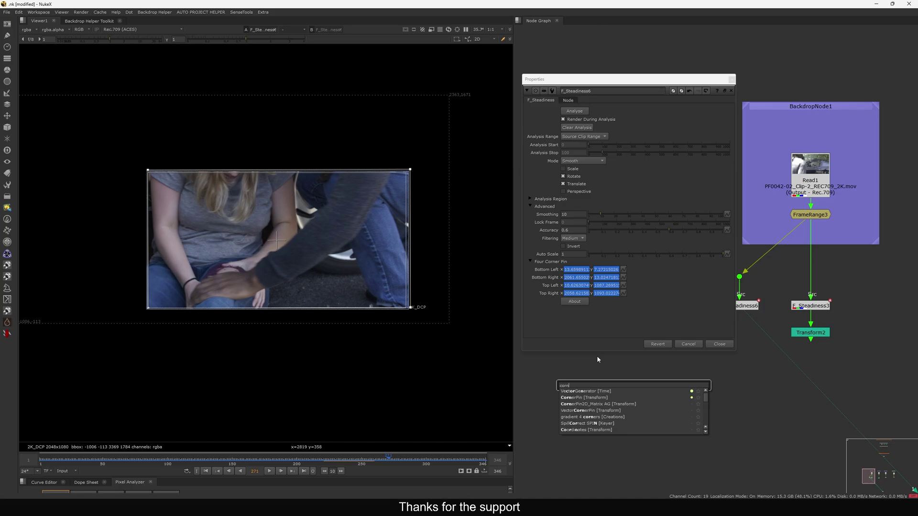
key("Down")
key("Return")
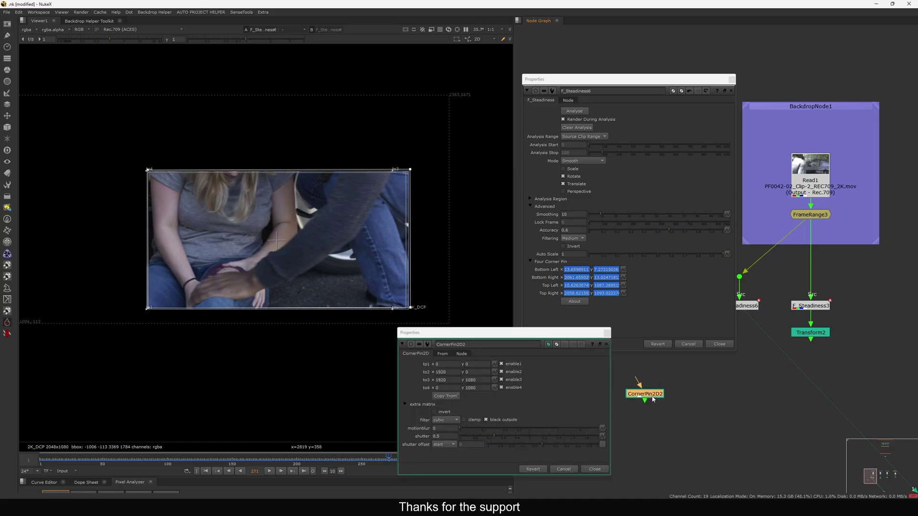
key("Delete")
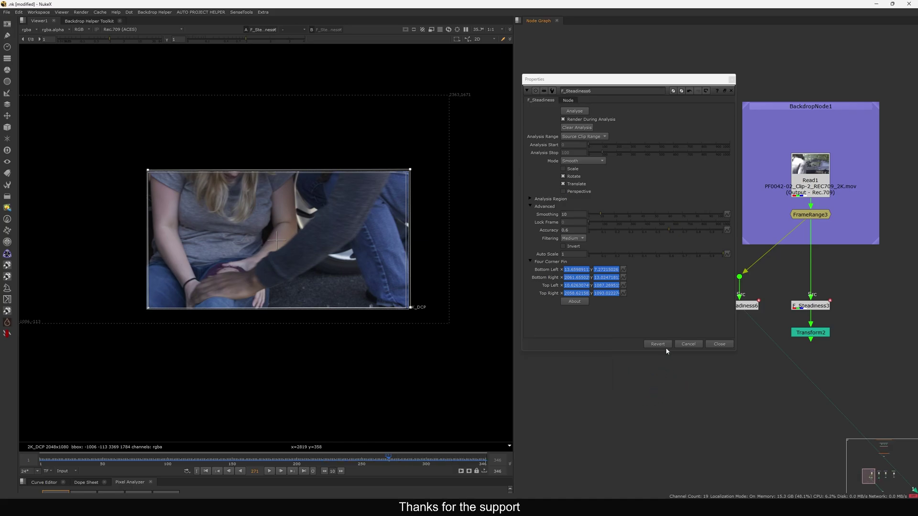
Lower the Auto Scale of F_Steadiness6 to 0.
middle_click_drag(737, 302, 792, 280)
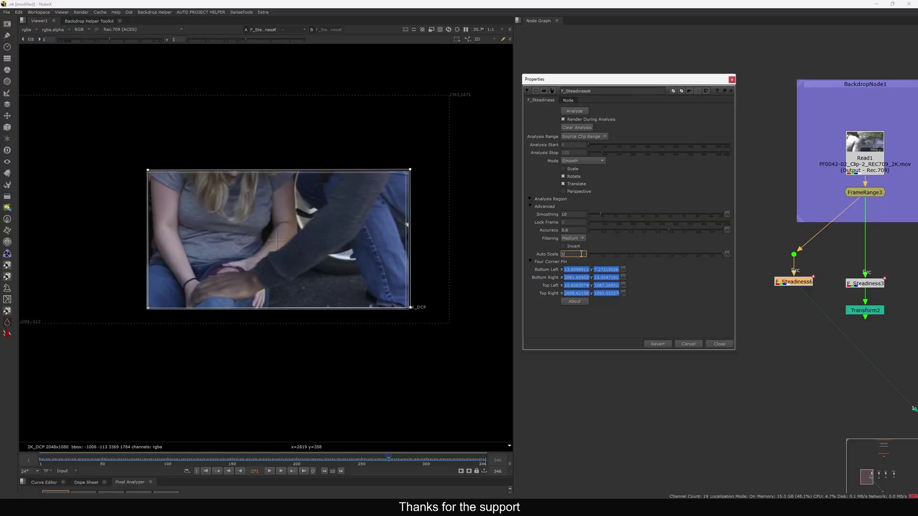
key("Down")
key("Down")
key("Down")
key("Down")
key("Down")
key("Down")
key("Down")
key("Down")
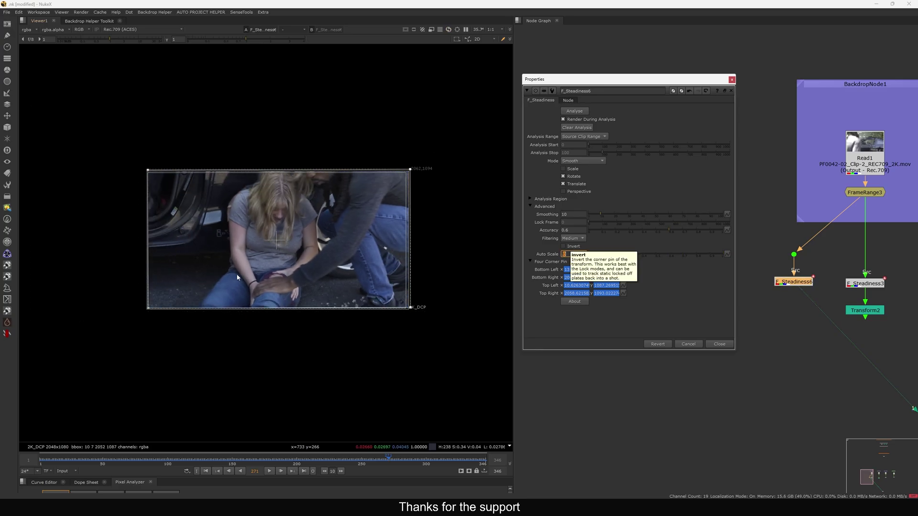
Play the F_Steadiness6 output from the first frame, hide the Viewer overlays, and go to frame 136.
left_click(205, 470)
left_click(269, 471)
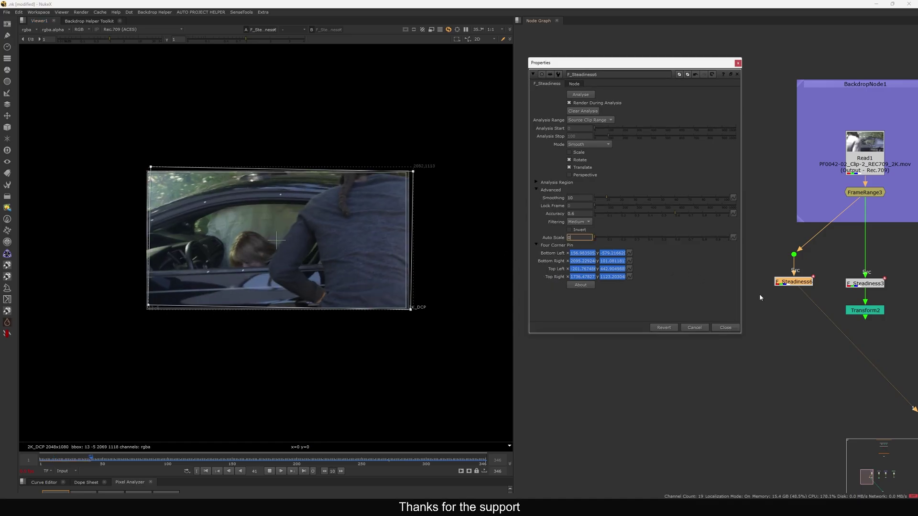
left_click(760, 296)
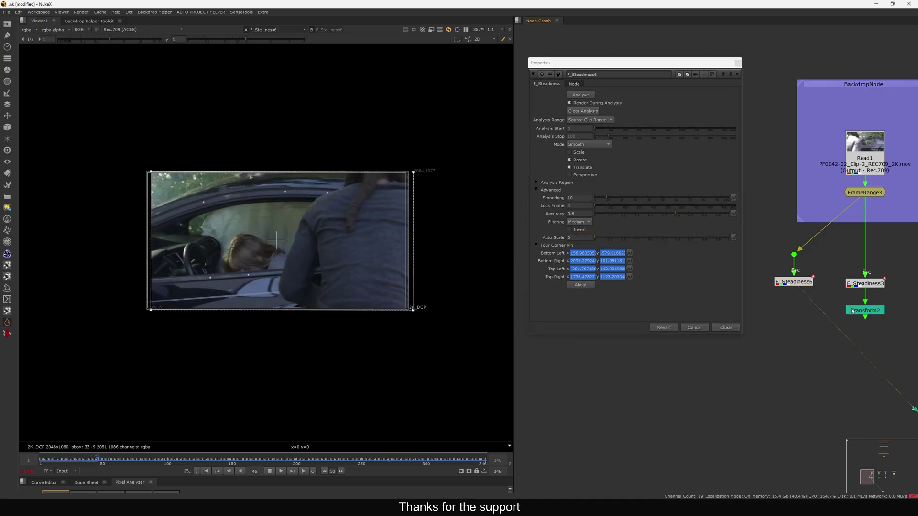
middle_click_drag(856, 290, 860, 311)
left_click(821, 312)
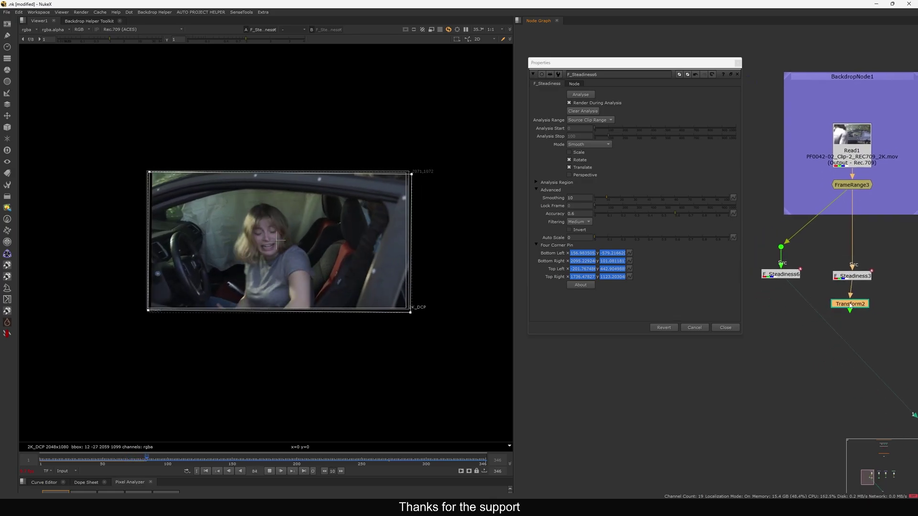
key("q")
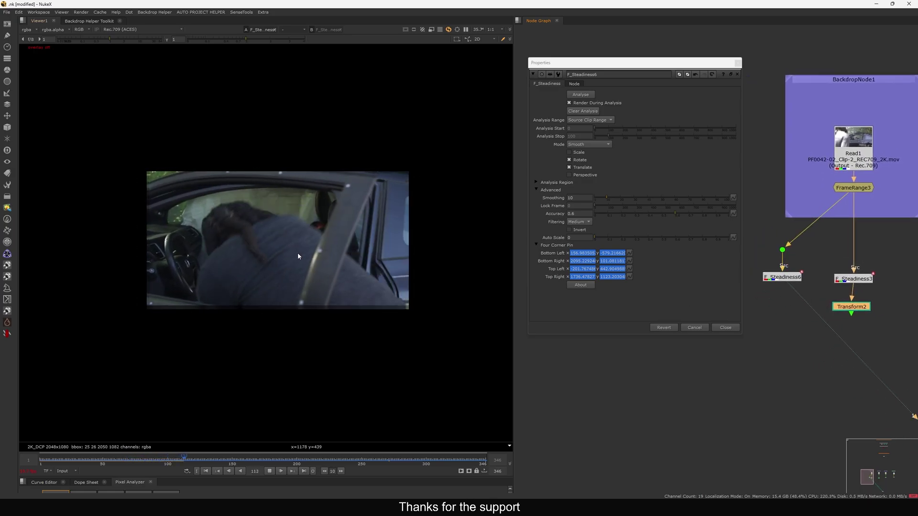
scroll(297, 251, "up", 1)
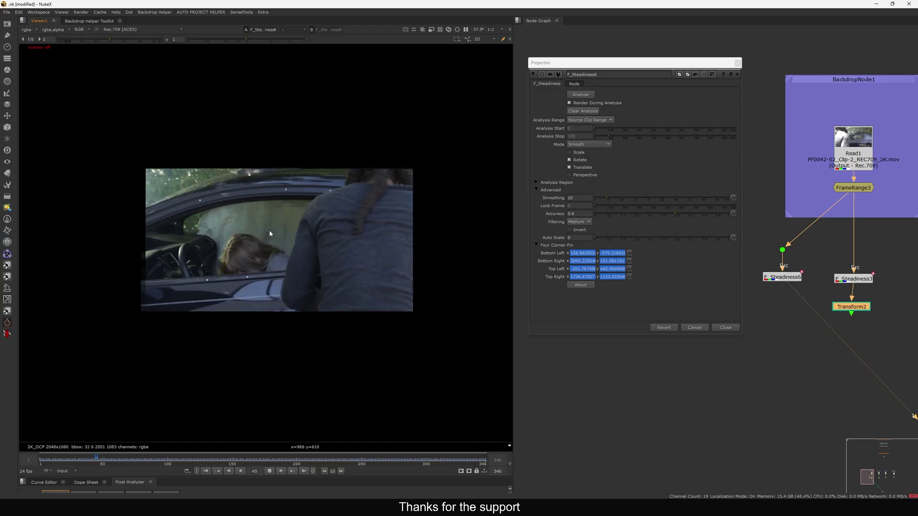
left_click(269, 471)
left_click_drag(207, 460, 213, 457)
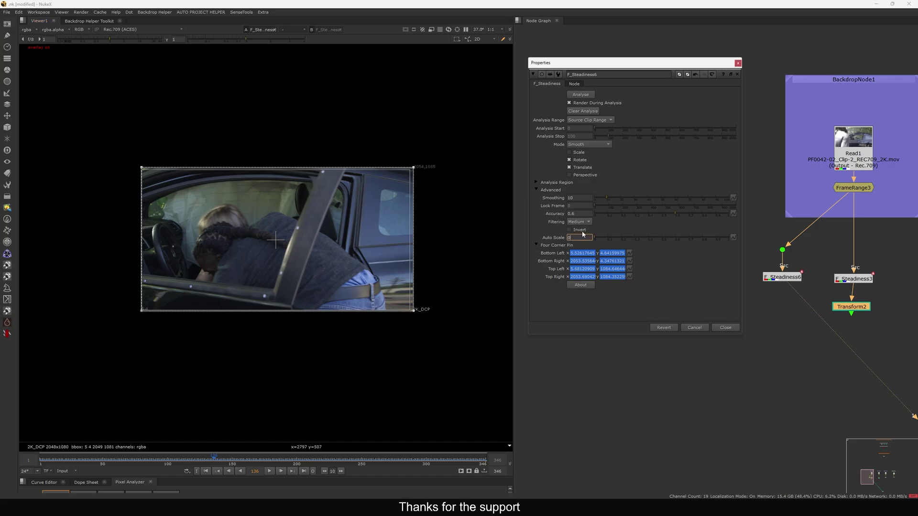
Set F_Steadiness6's Auto Scale to 0.2 and play the opening frames from the start.
key("Up")
key("Up")
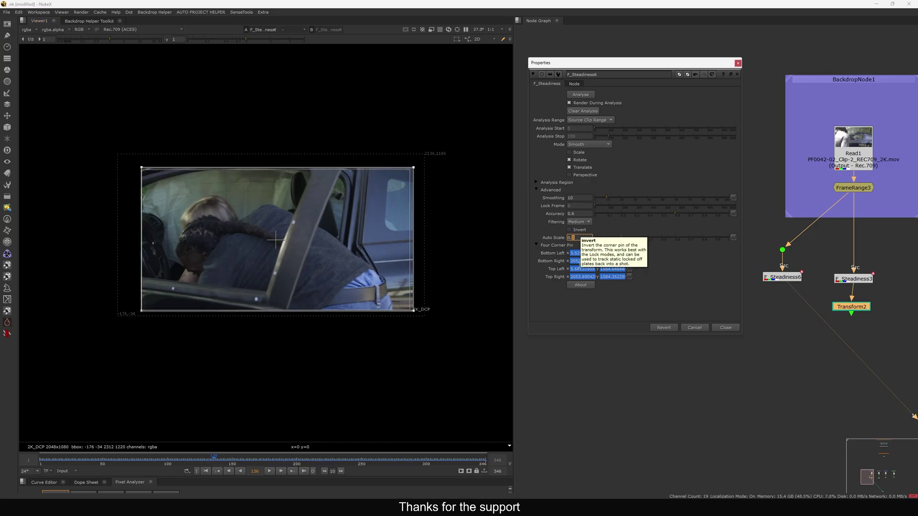
left_click(206, 471)
left_click(269, 471)
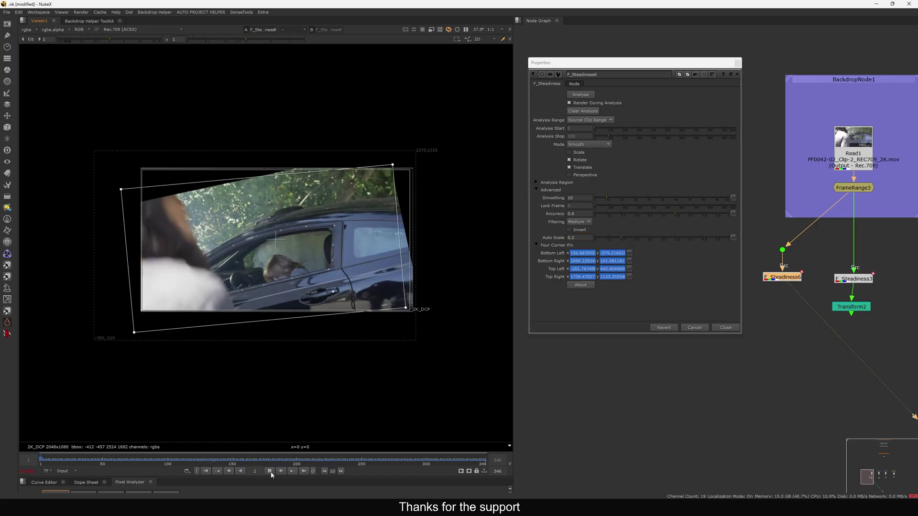
left_click(269, 471)
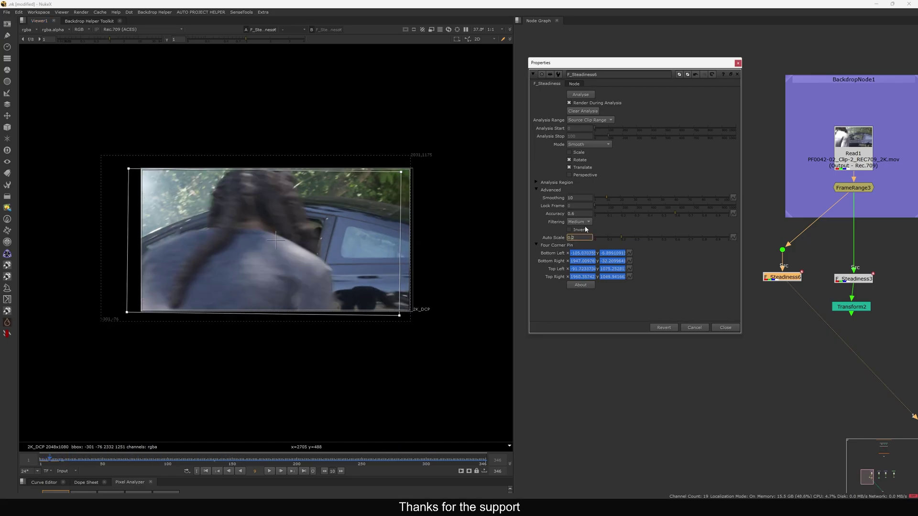
Raise F_Steadiness6's Auto Scale to 0.3 and play the following frames to check the edges.
key("Up")
left_click(269, 471)
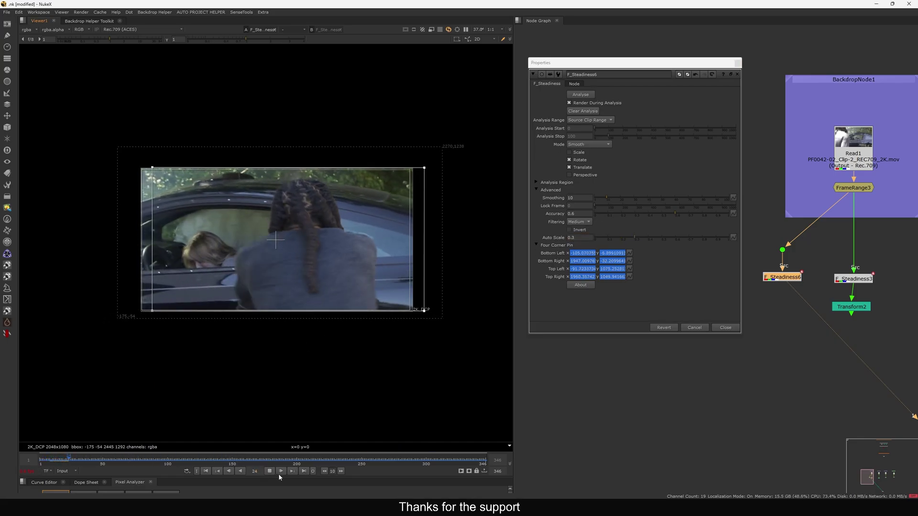
left_click(279, 474)
Set F_Steadiness6's Auto Scale to 1, reduce it in 0.1 steps to compare the framing, and close the properties.
left_click_drag(583, 237, 537, 228)
type("1")
key("Return")
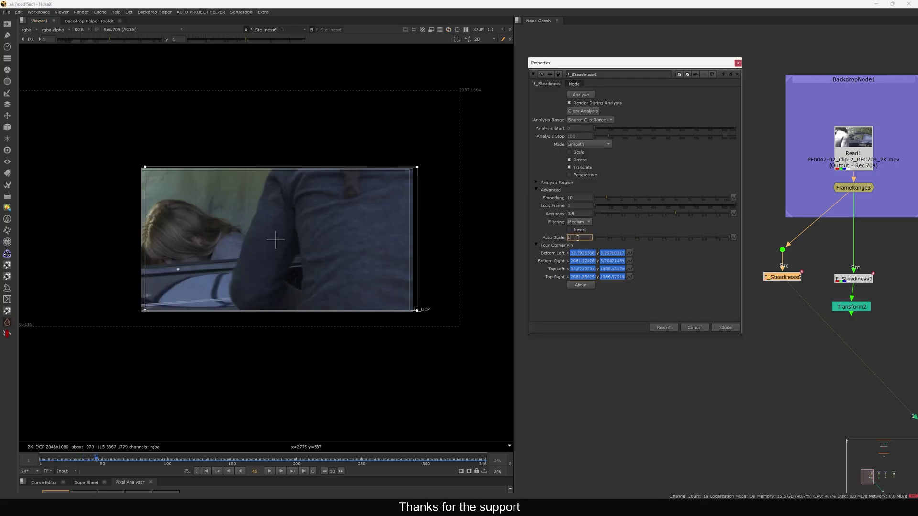
key("Down")
key("Down")
key("Down")
key("Down")
key("Down")
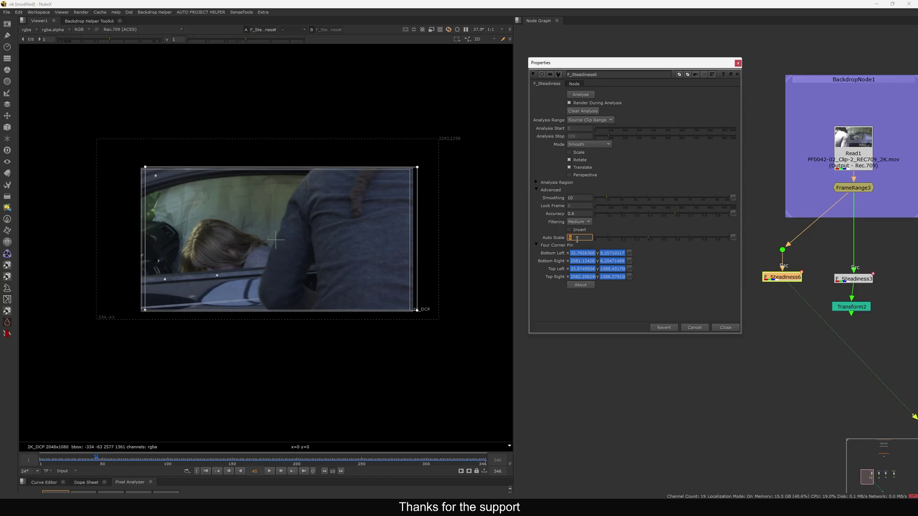
key("Up")
left_click(725, 328)
Play a stretch of the rescaled clip, stop it, and reopen the properties of F_Steadiness6.
left_click(270, 472)
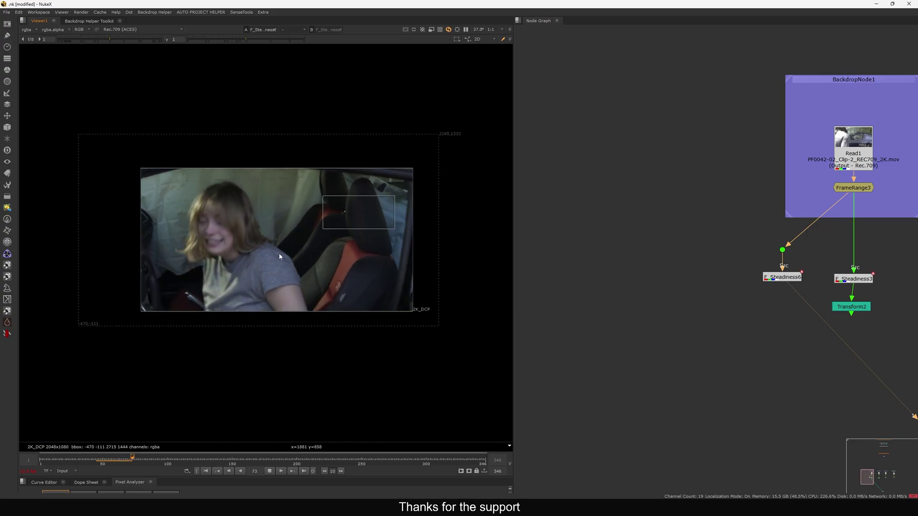
left_click(269, 471)
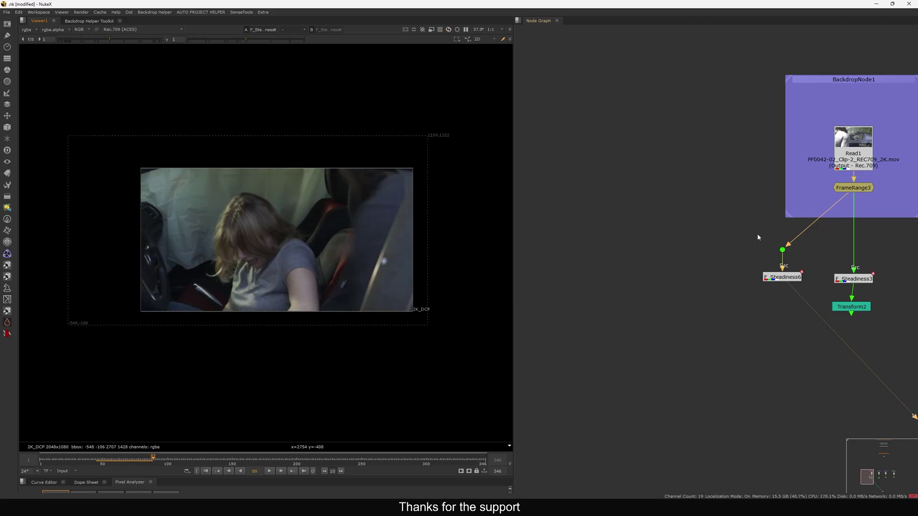
double_click(782, 279)
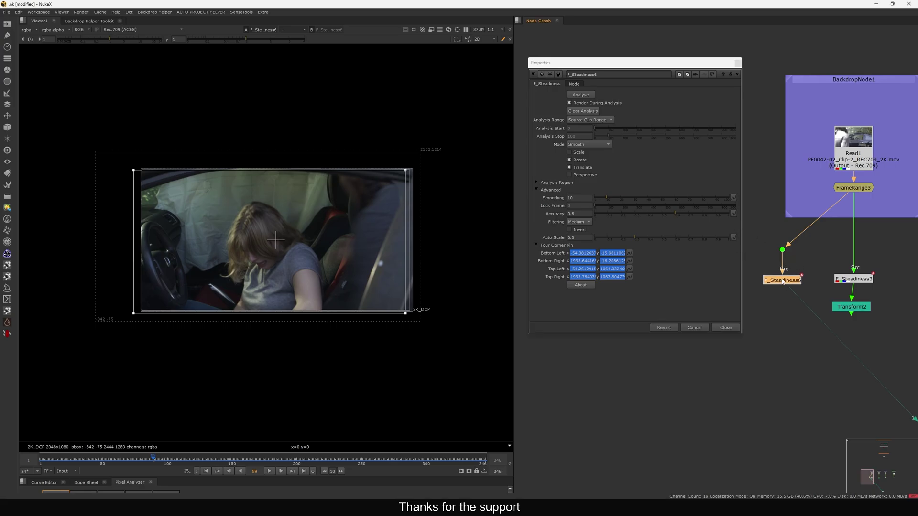
View the original footage from the Dot and close the F_Steadiness6 properties.
left_click(782, 251)
key("1")
left_click(725, 328)
middle_click_drag(832, 328, 745, 329)
Open the F_Steadiness3 properties, check its Advanced and Auto Scale settings, and close them.
double_click(765, 281)
left_click_drag(795, 182, 796, 205)
scroll(797, 207, "down", 1)
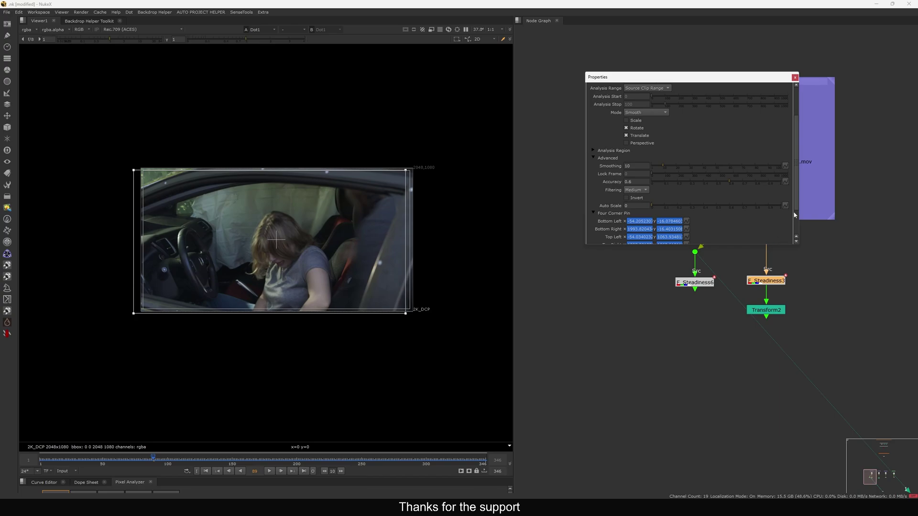
left_click_drag(796, 204, 797, 232)
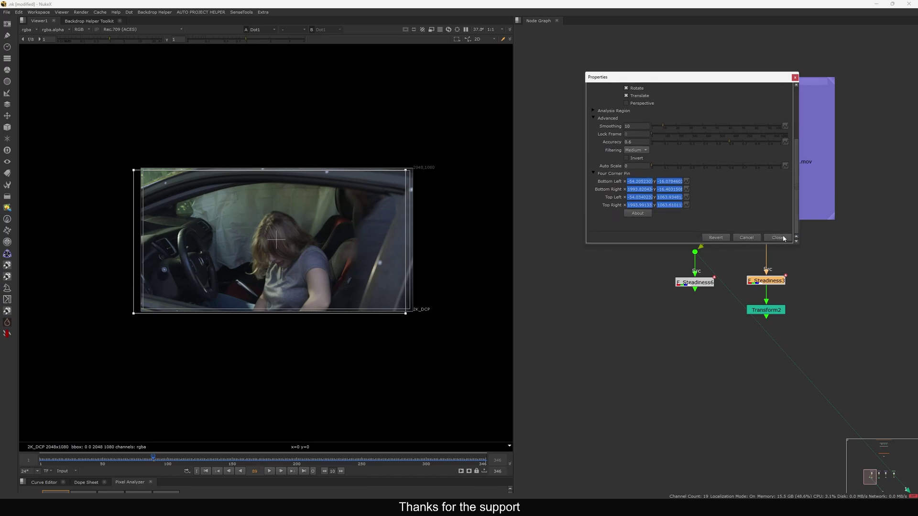
left_click(781, 238)
View the Transform2 output and open its properties to check the scale.
left_click(765, 311)
key("1")
double_click(771, 310)
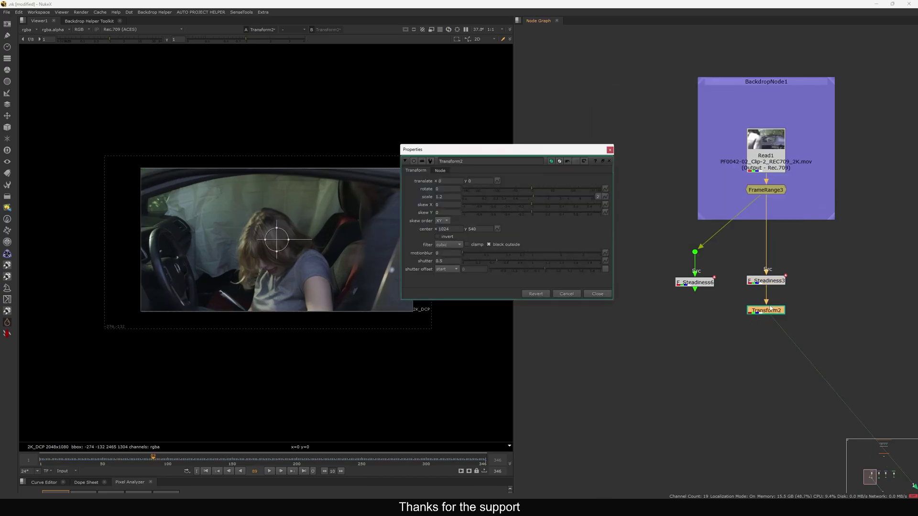
Play a stretch of the Transform2 output, close its properties, and stop the playback.
left_click(269, 471)
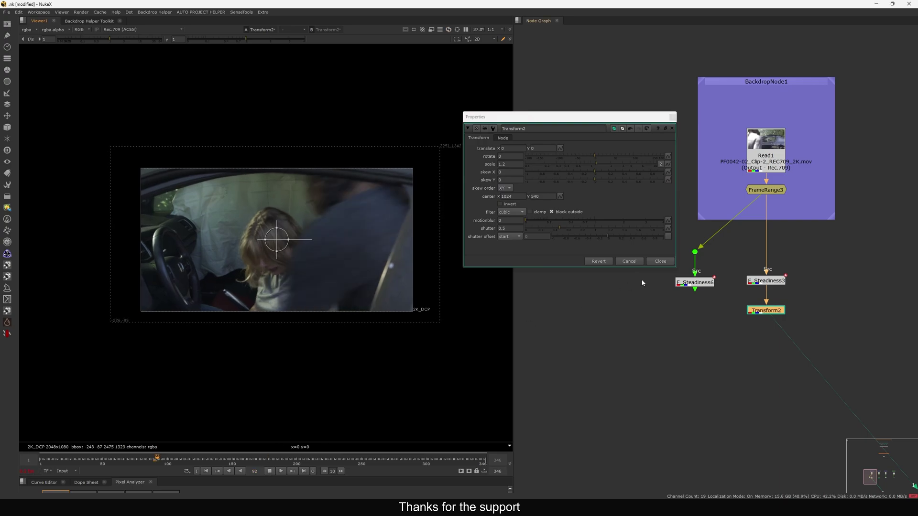
left_click(659, 260)
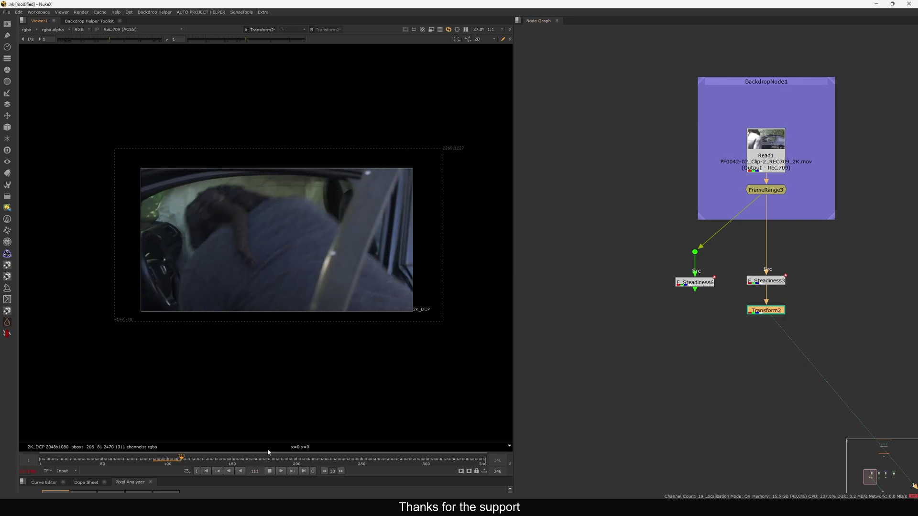
scroll(695, 311, "down", 3)
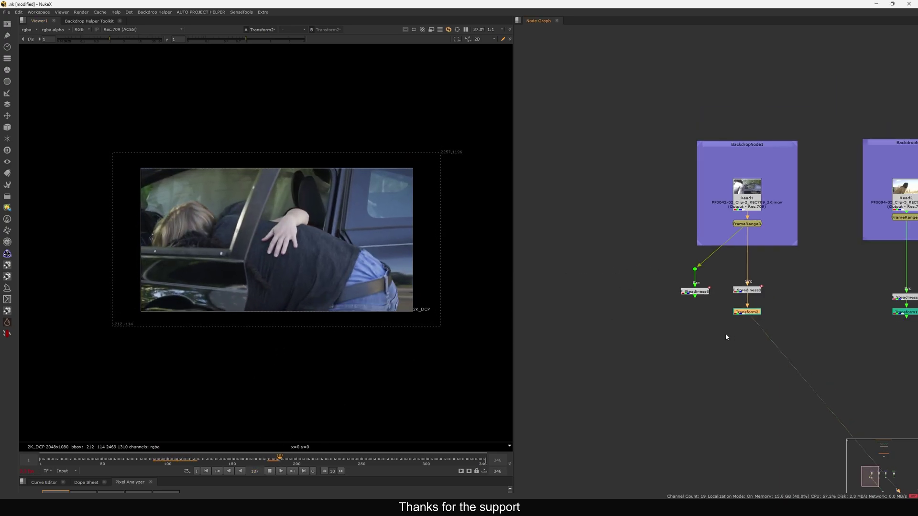
middle_click_drag(724, 334, 640, 301)
left_click(269, 472)
View the original clip from the FrameRange node in BackdropNode2, play it, and fit the image to the viewer.
middle_click_drag(758, 328, 652, 314)
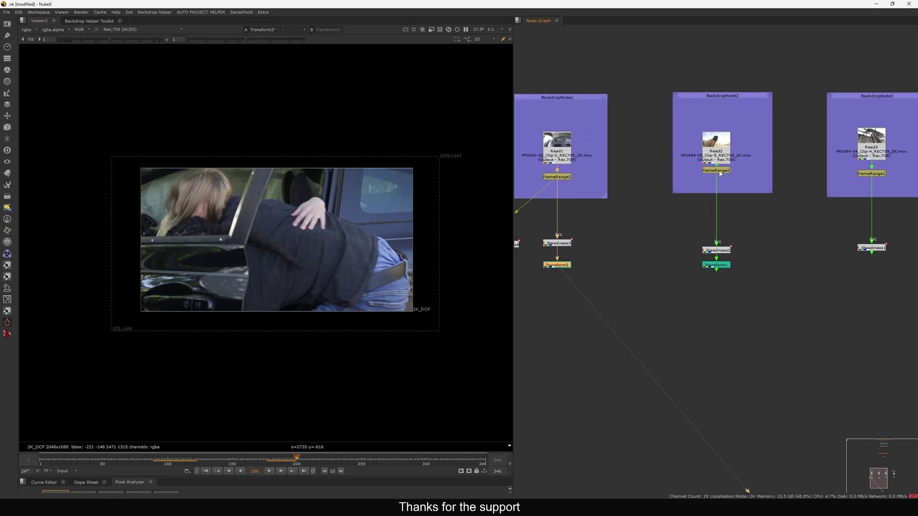
left_click(718, 170)
key("1")
left_click(258, 464)
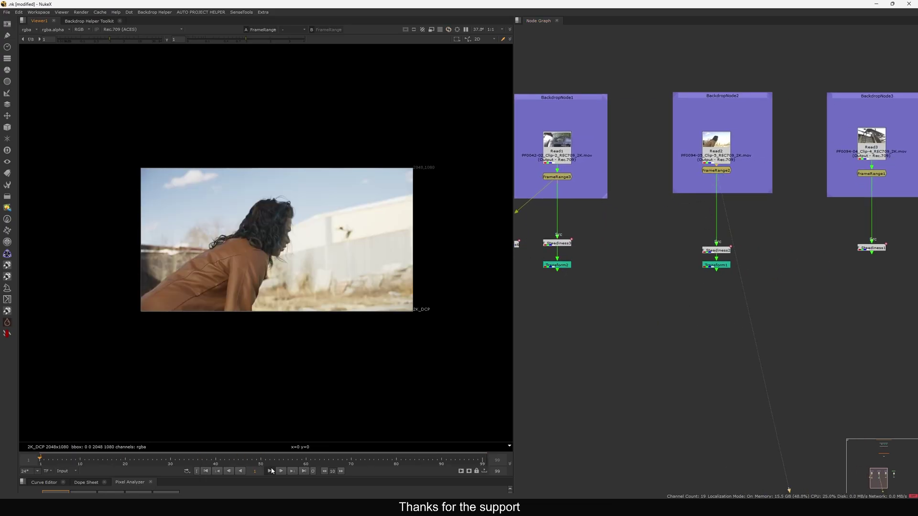
left_click(270, 471)
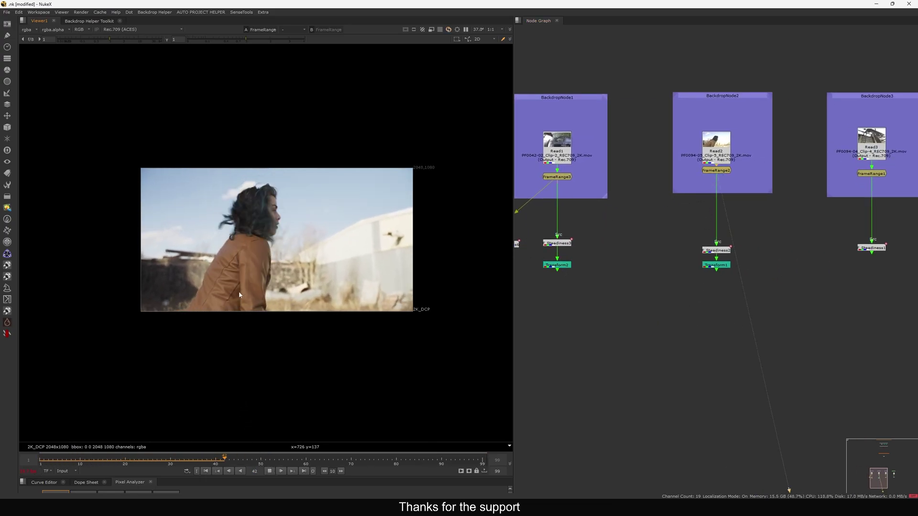
key("f")
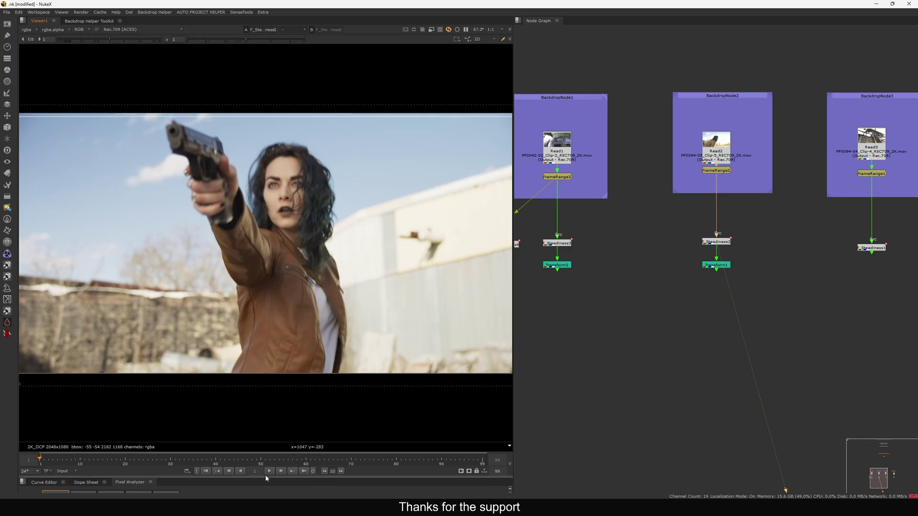
Play the F_Steadiness2 result, switch the viewer to Transform1, and watch the rescaled clip.
key("l")
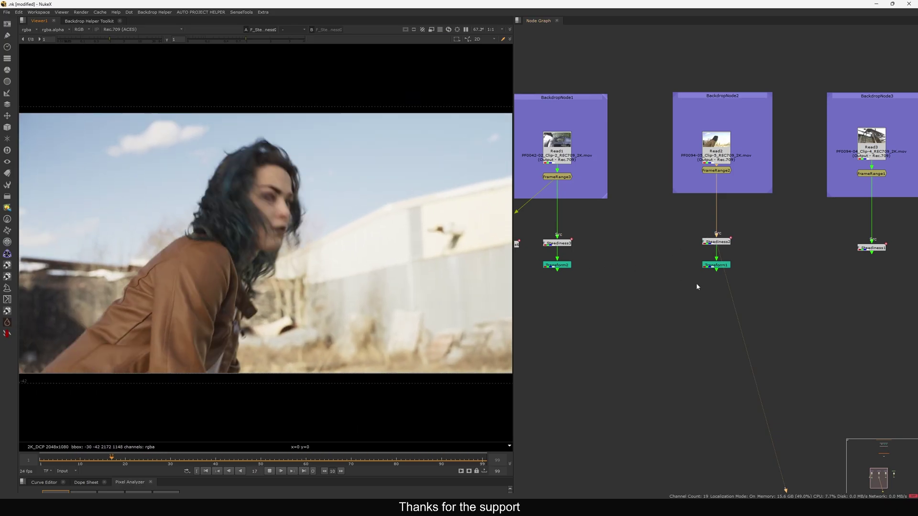
left_click_drag(711, 267, 755, 262)
key("1")
left_click(744, 262)
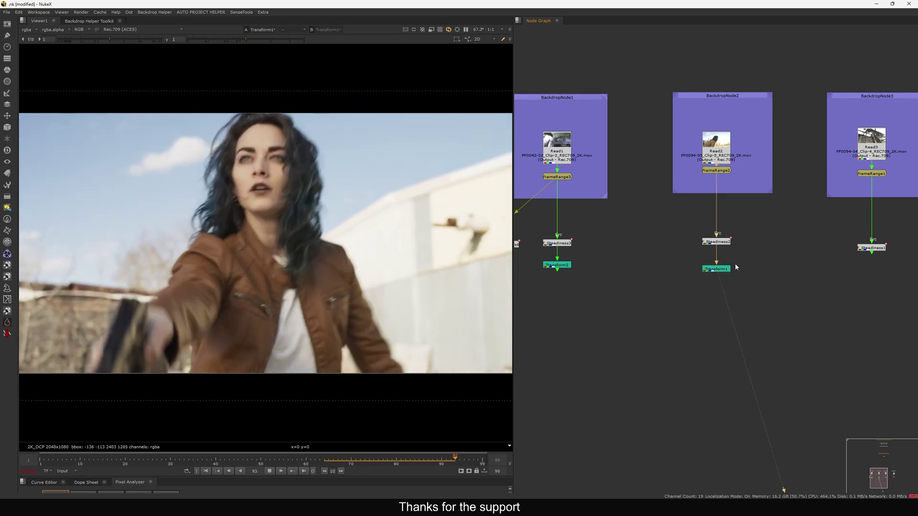
double_click(717, 269)
left_click(717, 280)
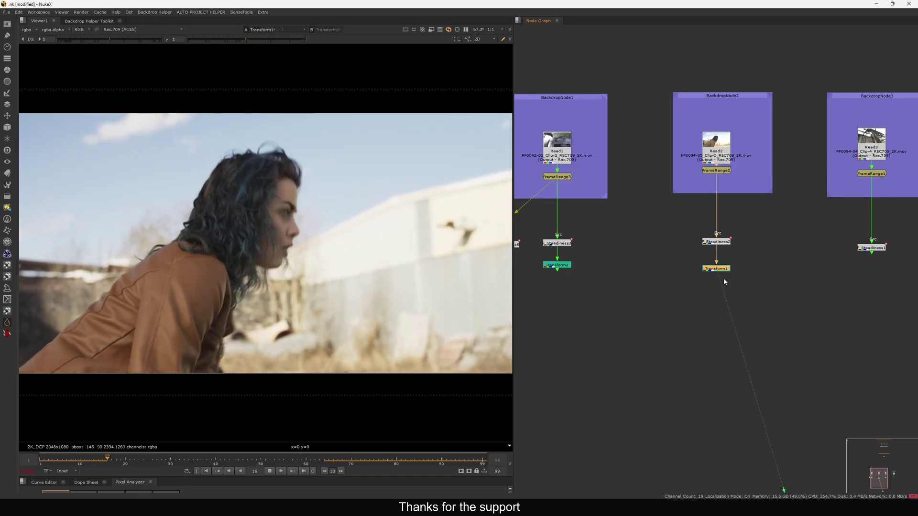
Go to frame 42, open the F_Steadiness2 properties to check its Mode and Advanced settings, and close them.
left_click_drag(466, 188, 291, 257)
mouse_move(451, 230)
left_mouse_down()
mouse_move(437, 244)
mouse_move(364, 270)
left_mouse_up()
left_click_drag(187, 459, 224, 459)
scroll(722, 251, "up", 3)
double_click(712, 242)
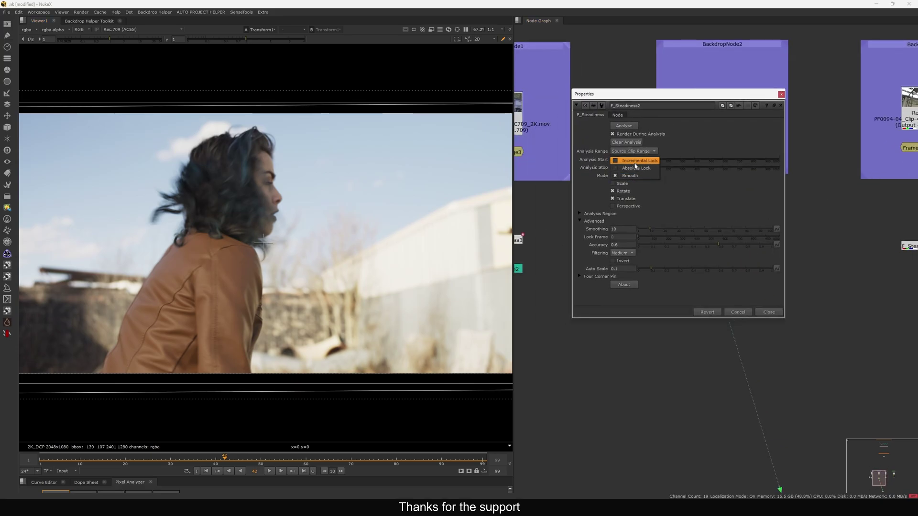
left_click_drag(772, 98, 758, 99)
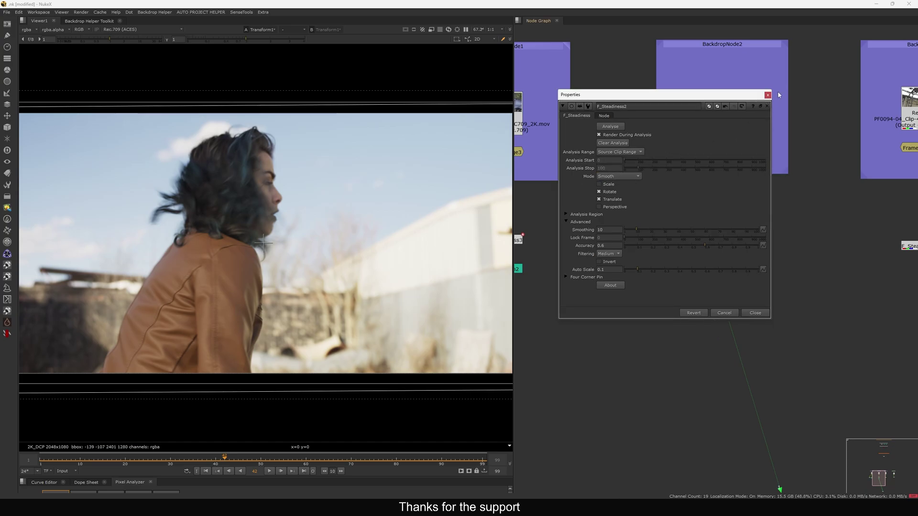
left_click(768, 95)
Reopen the F_Steadiness2 properties, check the Mode options while keeping Smooth, and close the properties.
middle_click_drag(784, 231, 626, 238)
middle_click_drag(555, 253, 658, 249)
double_click(660, 240)
left_click(624, 177)
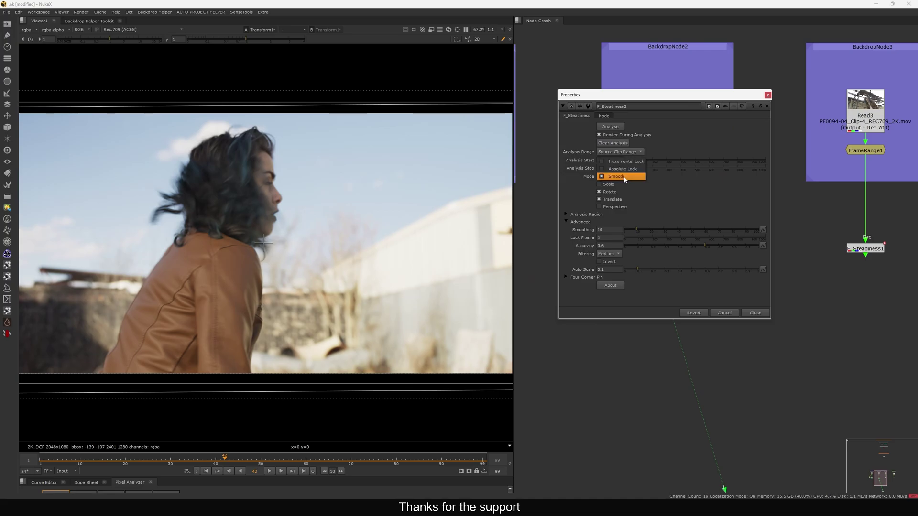
left_click(625, 177)
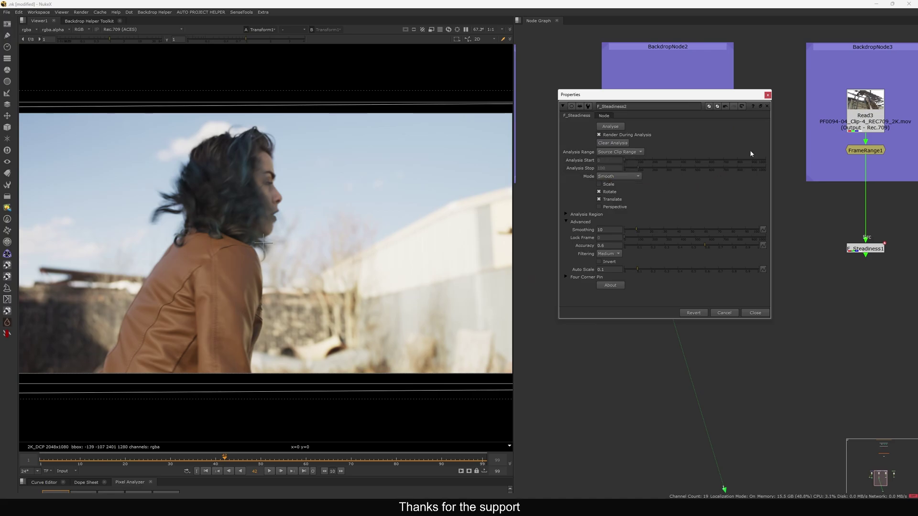
left_click(767, 94)
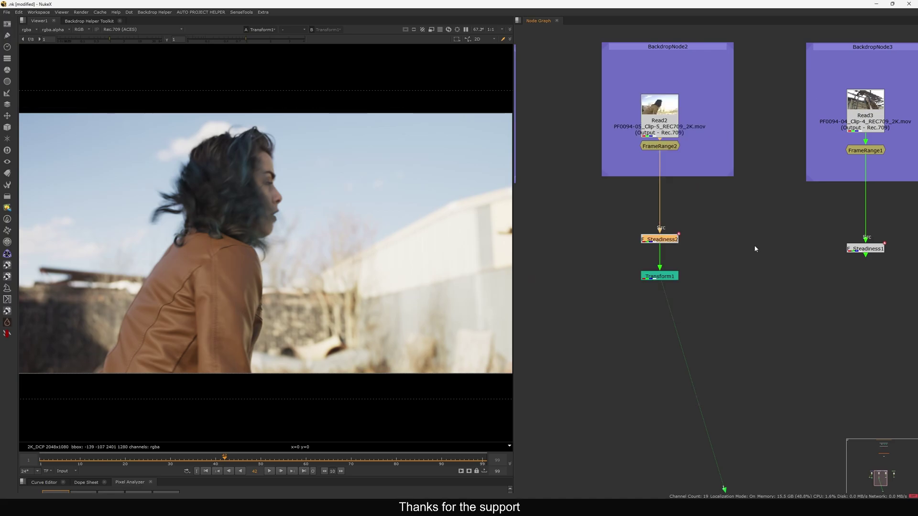
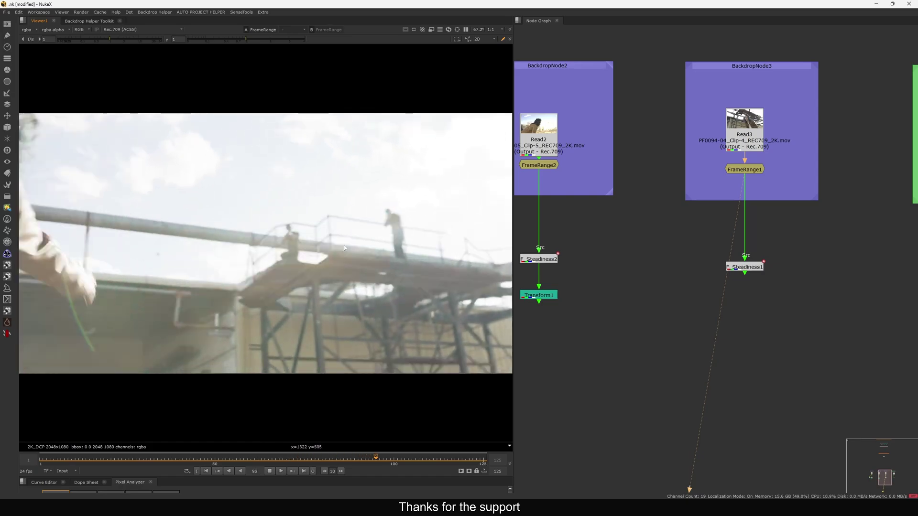
View the F_Steadiness1 output during playback, check its Advanced and Auto Scale settings, and close the properties.
left_click_drag(744, 269, 743, 275)
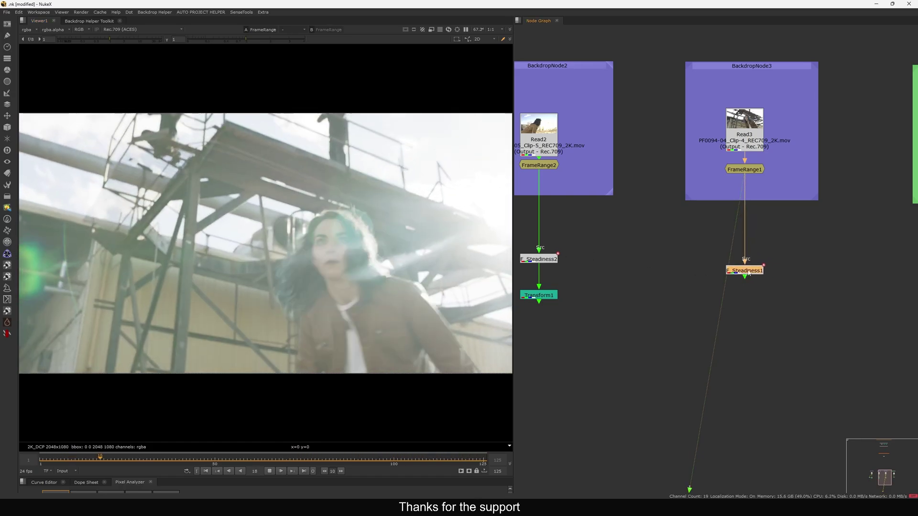
key("1")
left_click(688, 294)
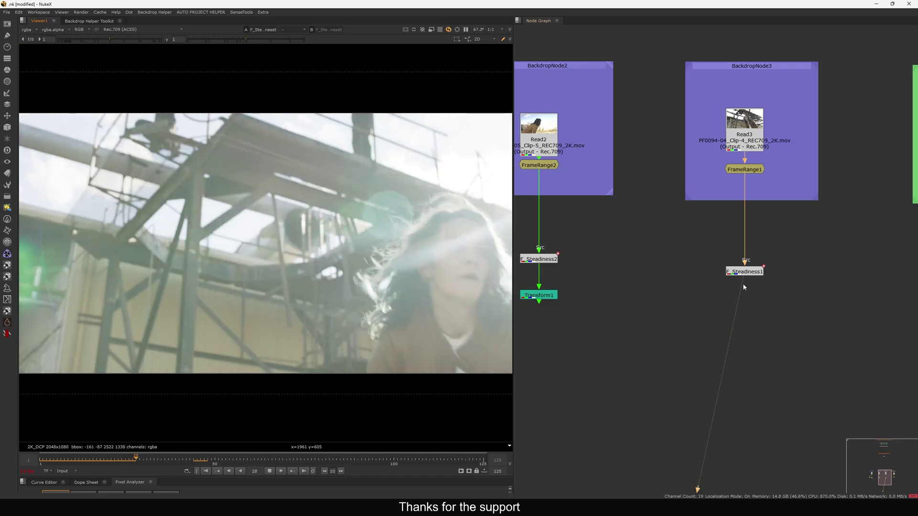
double_click(744, 272)
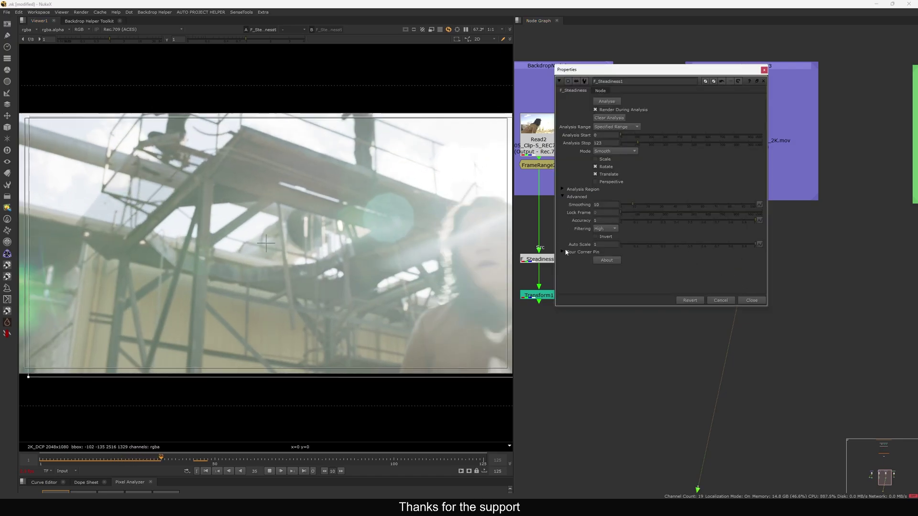
left_click(753, 301)
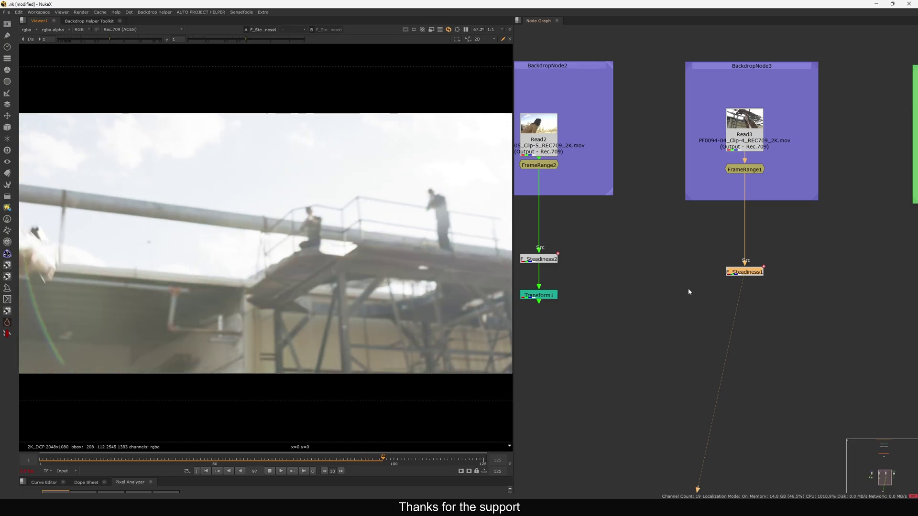
Briefly reopen the F_Steadiness1 properties, close them, stop the playback, and move to frame 57.
double_click(744, 271)
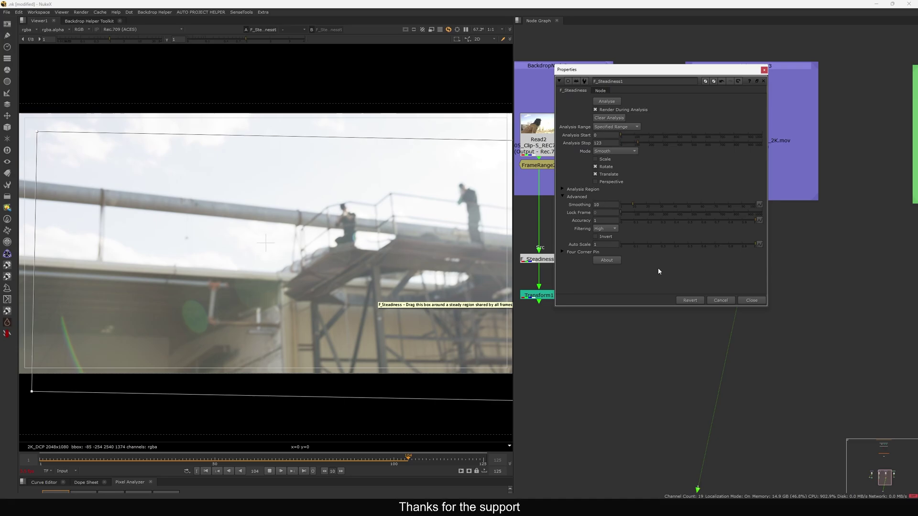
left_click(710, 300)
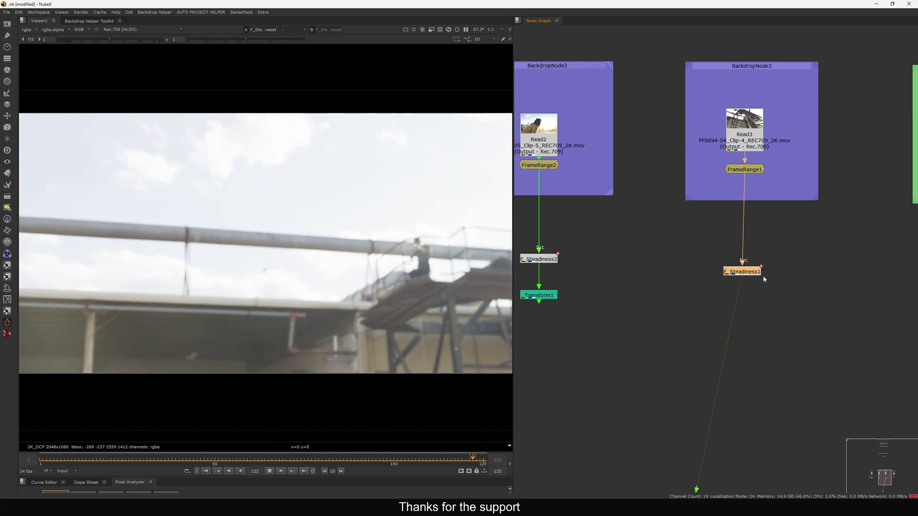
mouse_move(747, 274)
left_mouse_down()
mouse_move(759, 282)
mouse_move(748, 274)
left_mouse_up()
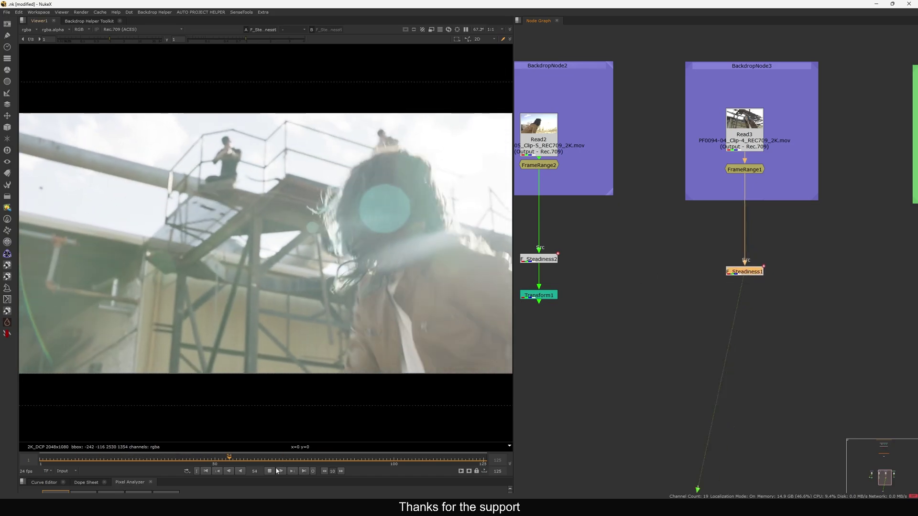
left_click(268, 470)
left_click_drag(262, 463, 249, 465)
Check the analysis range and mode of F_Steadiness1, close its properties, and move to an earlier frame of the clip.
double_click(744, 271)
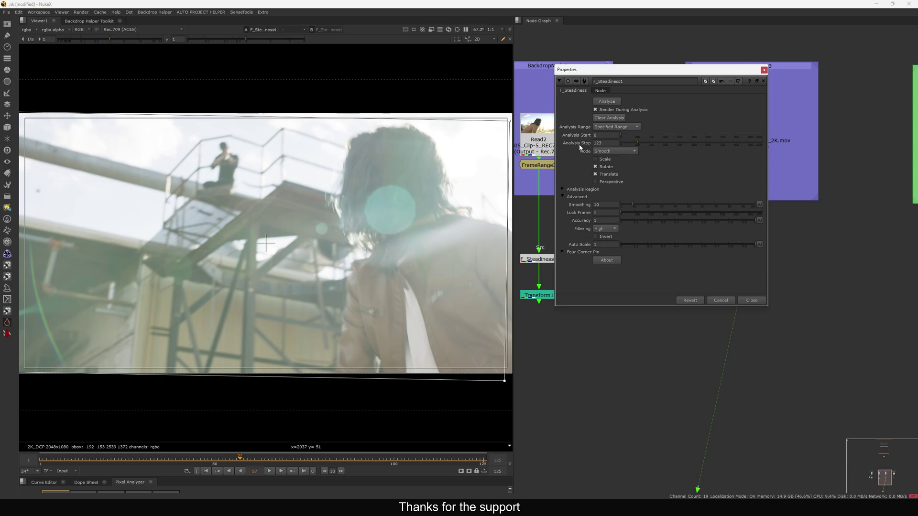
left_click_drag(648, 80, 653, 80)
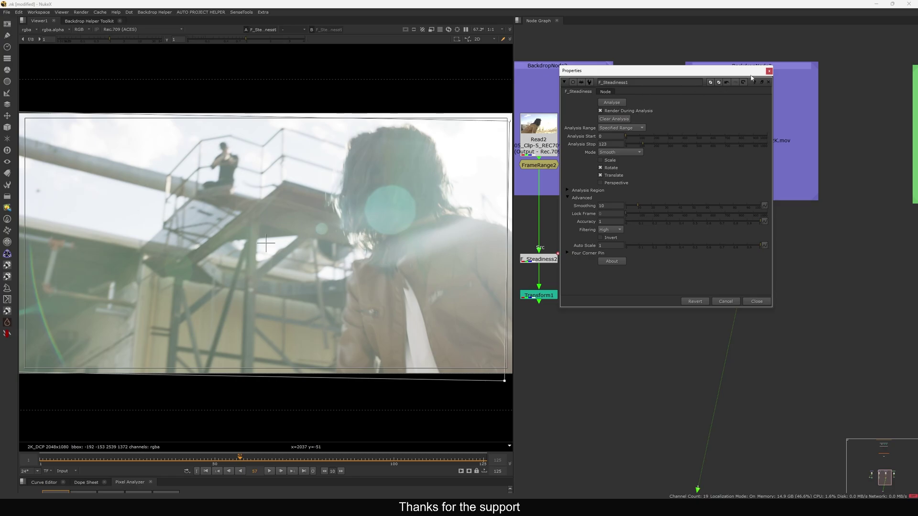
left_click(769, 70)
mouse_move(174, 460)
left_mouse_down()
mouse_move(121, 463)
mouse_move(170, 473)
mouse_move(438, 468)
mouse_move(166, 462)
mouse_move(175, 461)
left_mouse_up()
middle_click_drag(740, 274, 711, 280)
mouse_move(711, 279)
left_mouse_down()
mouse_move(731, 283)
mouse_move(724, 268)
mouse_move(718, 280)
left_mouse_up()
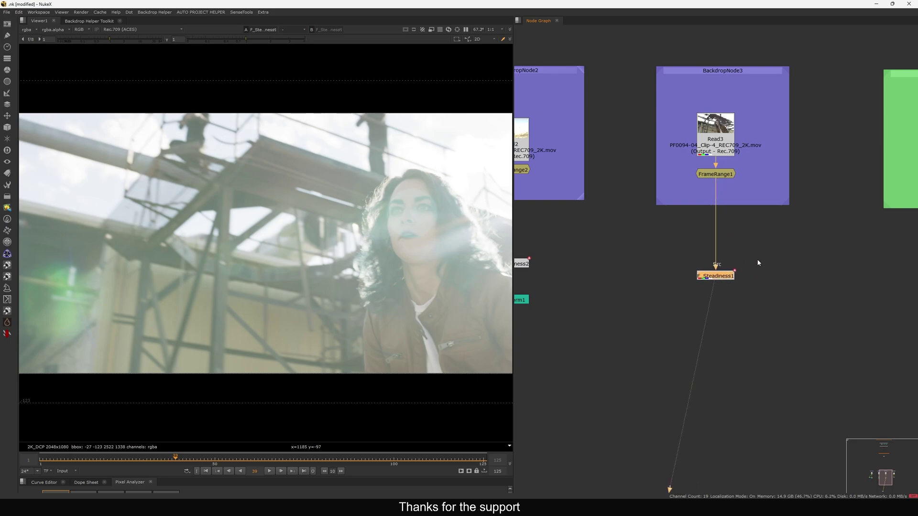
View the original clip from FrameRange4 in BackdropNode4, play a stretch of it, and stop.
middle_click_drag(855, 247, 672, 260)
key("1")
middle_click_drag(771, 277, 751, 271)
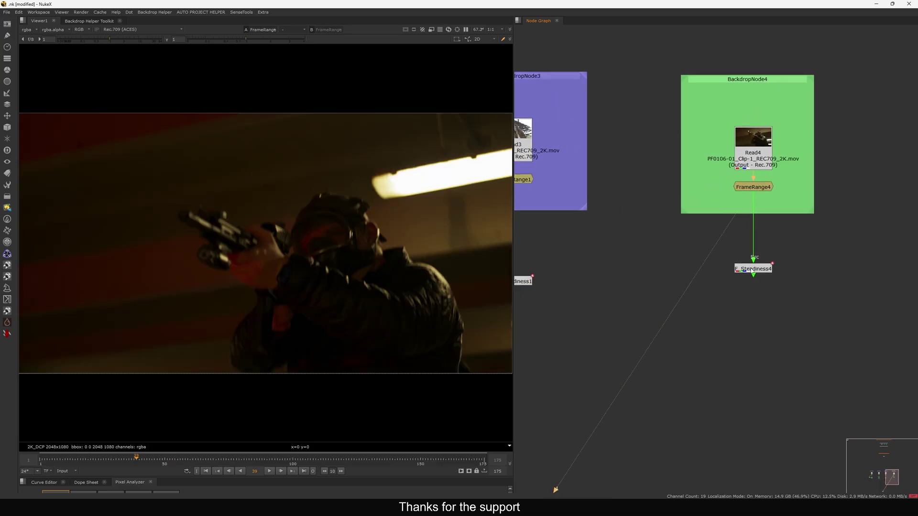
left_click(270, 471)
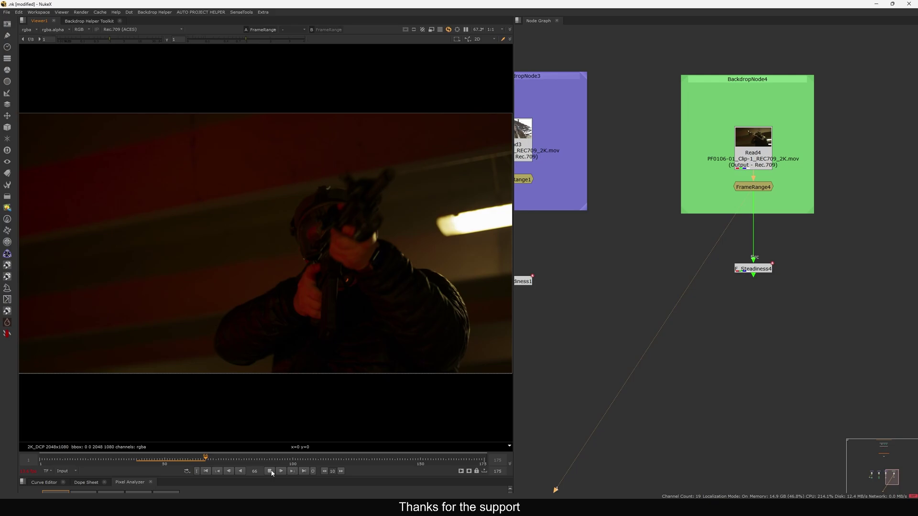
left_click(270, 471)
View the F_Steadiness4 output, play it from the first frame, and stop the playback.
left_click_drag(820, 243, 698, 297)
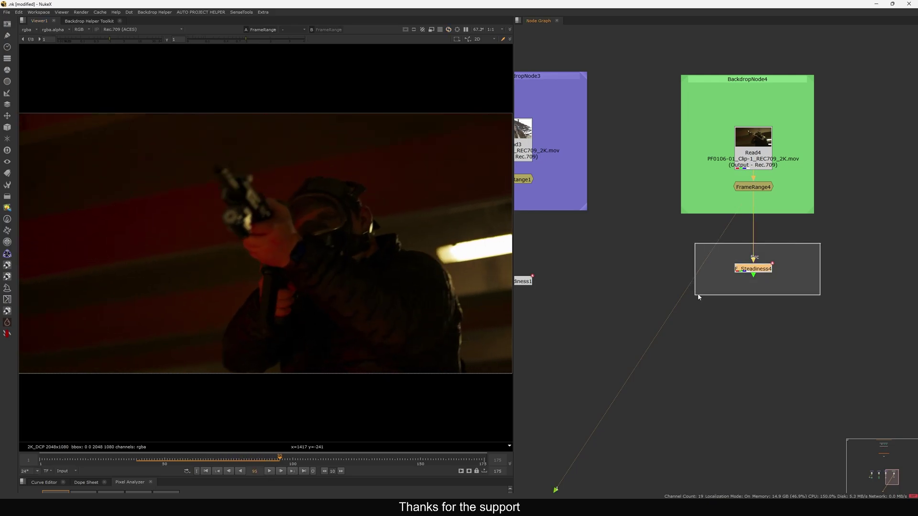
key("1")
left_click(676, 268)
left_click(206, 471)
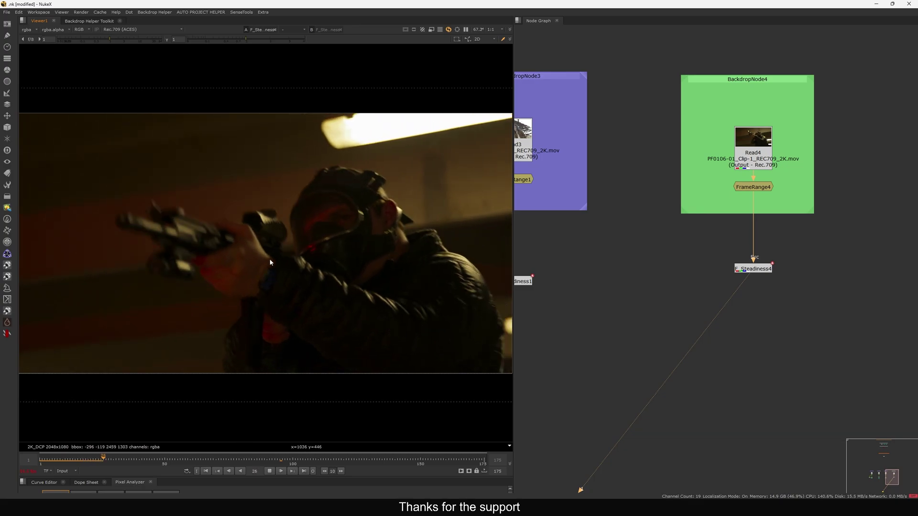
left_click_drag(351, 164, 136, 314)
left_click(269, 471)
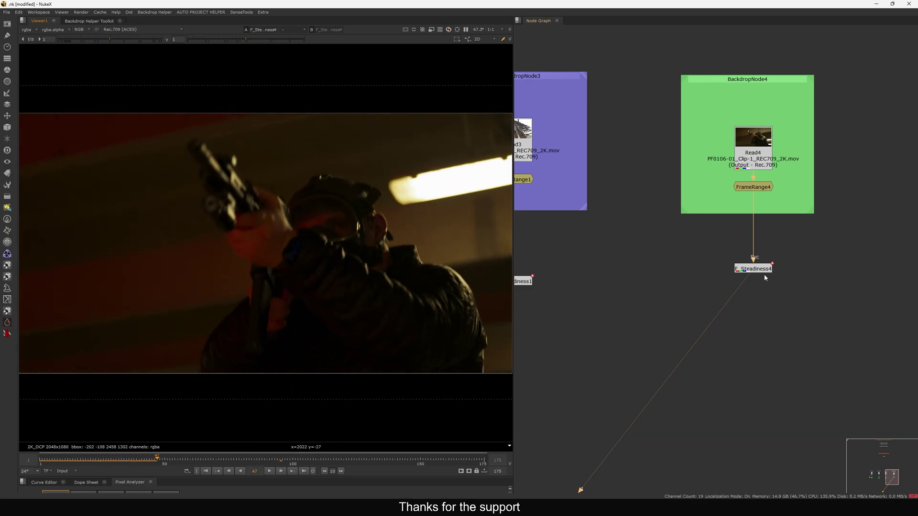
Examine the F_Steadiness4 settings including Four Corner Pin in an enlarged properties window, then close it.
double_click(761, 270)
left_click(540, 264)
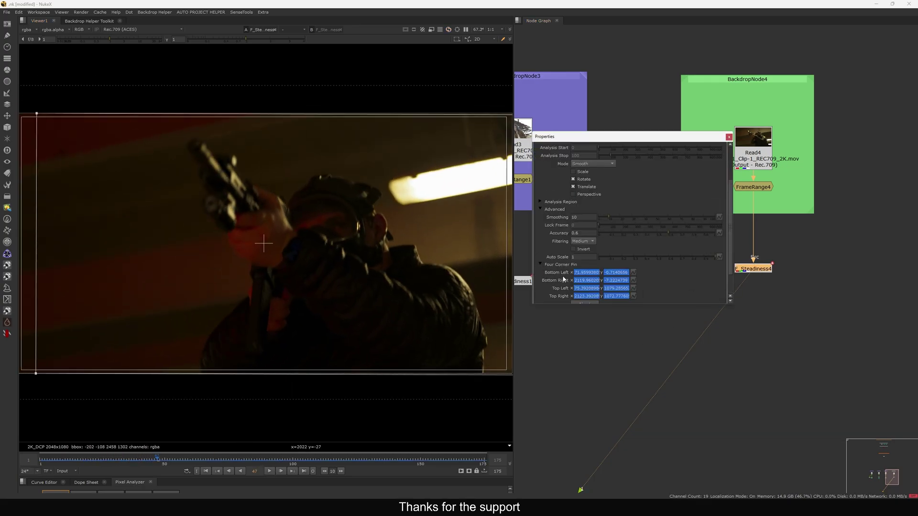
left_click(539, 265)
left_click_drag(694, 140, 673, 124)
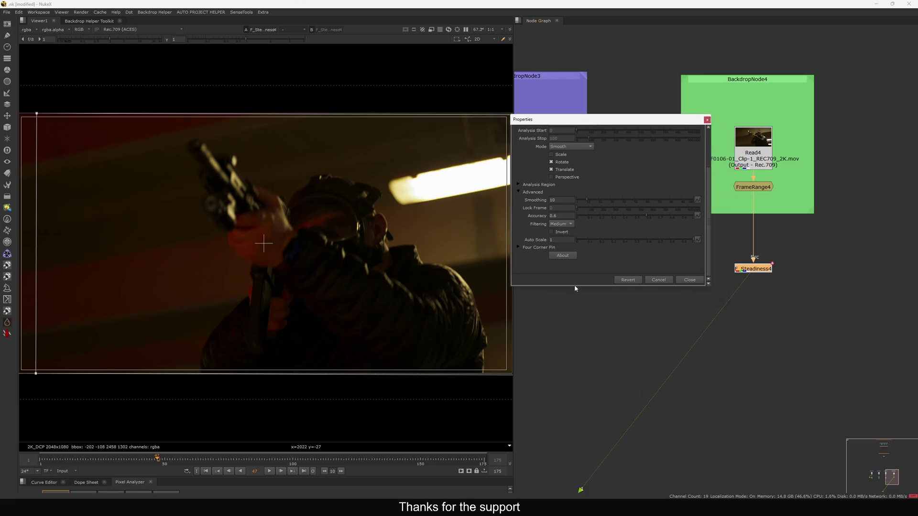
left_click_drag(574, 285, 574, 335)
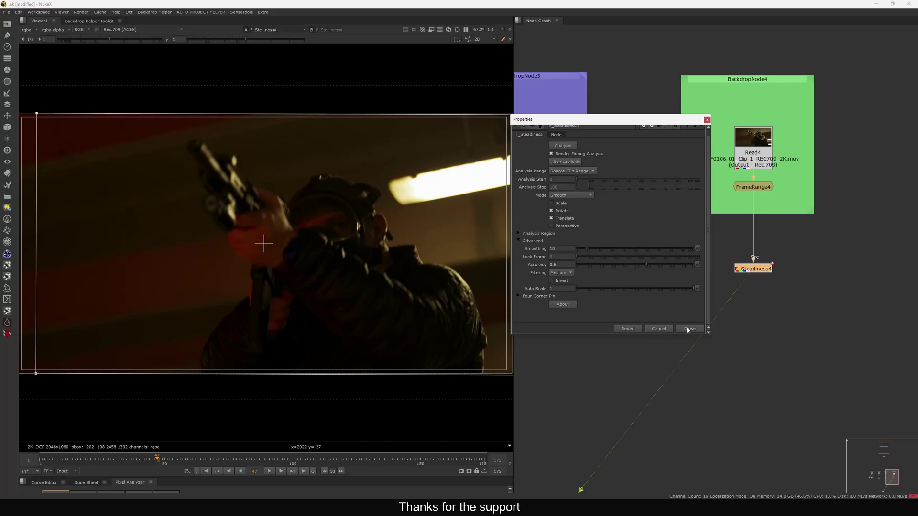
left_click(687, 330)
Duplicate the F_Steadiness4 node and deselect the copy.
middle_click_drag(758, 298, 662, 307)
left_click_drag(741, 257, 610, 300)
key("alt+c")
left_click(799, 231)
Create a CheckerBoard node beside BackdropNode4, close its properties, and feed it into the duplicated F_Steadiness7 node.
middle_click_drag(814, 199, 752, 223)
key("Tab")
type("checker")
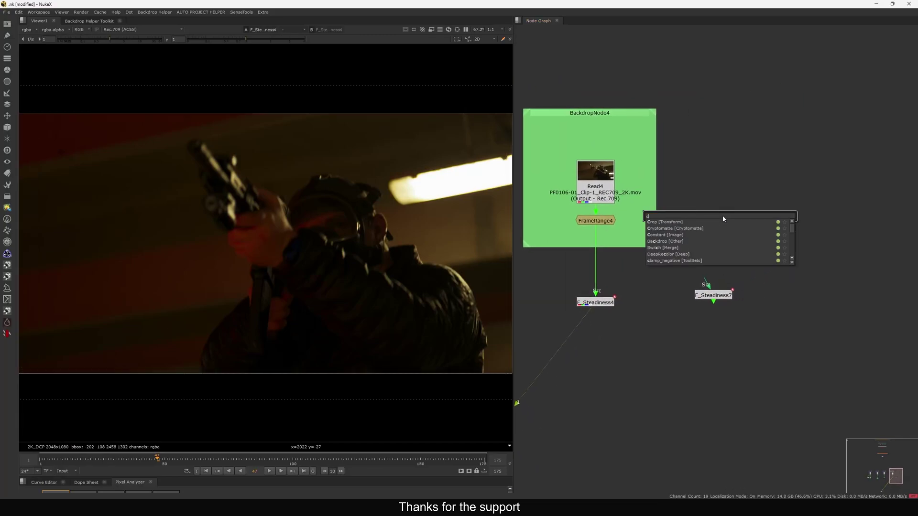
key("Return")
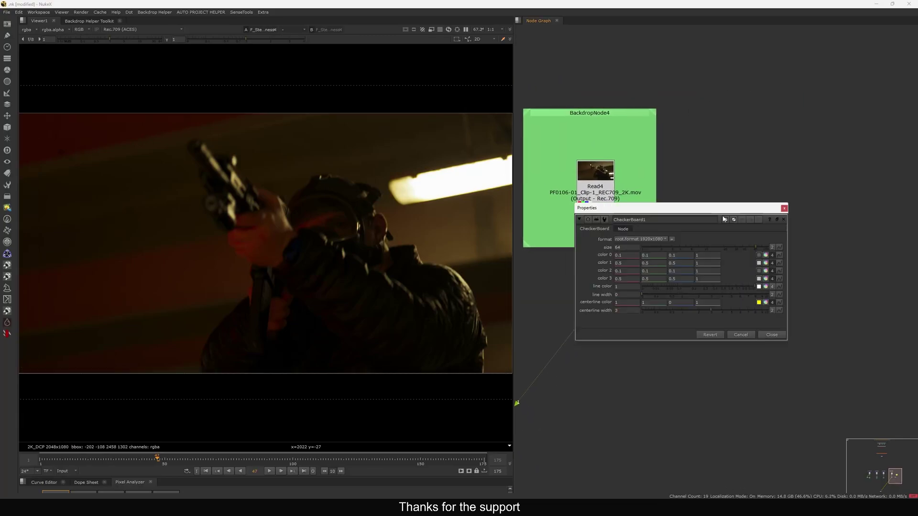
left_click(784, 209)
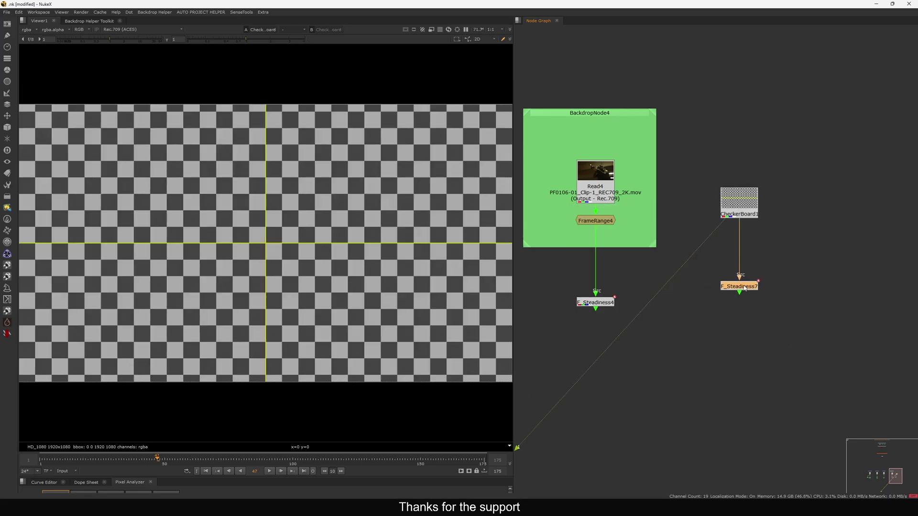
View the F_Steadiness7 output, enable Invert and set Auto Scale to 0 in its advanced settings, and close its properties.
double_click(744, 287)
key("1")
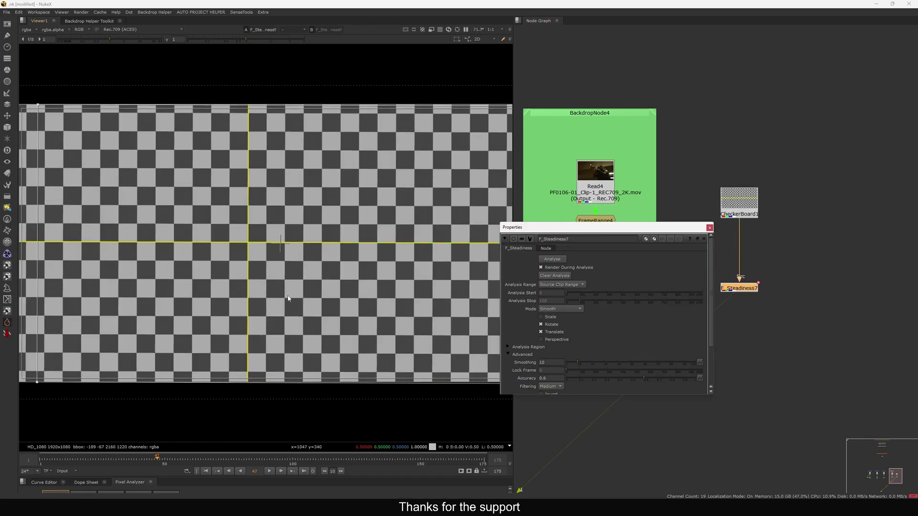
left_click_drag(583, 228, 602, 178)
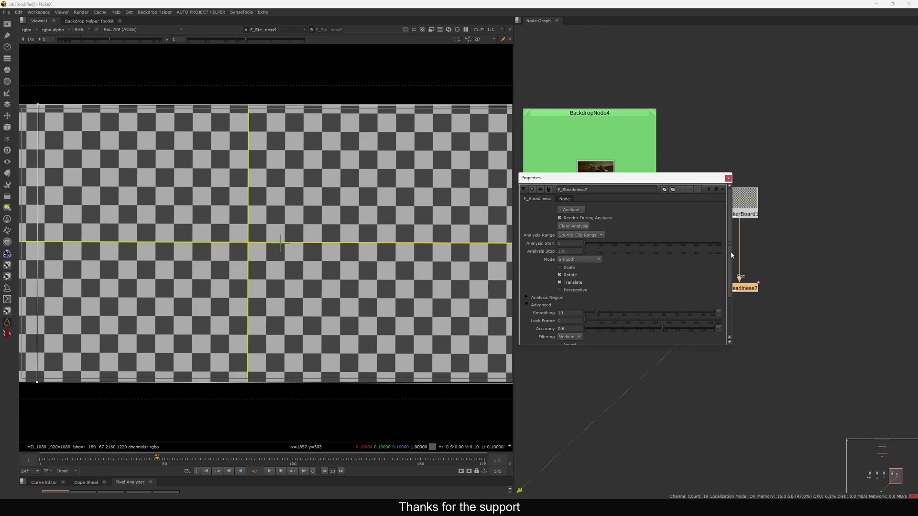
scroll(730, 255, "down", 3)
left_click_drag(590, 298, 558, 304)
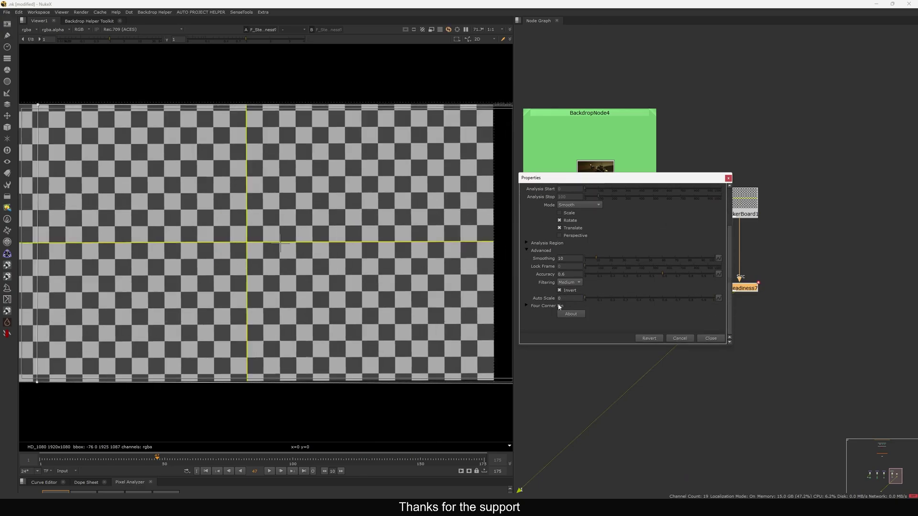
scroll(432, 322, "down", 3)
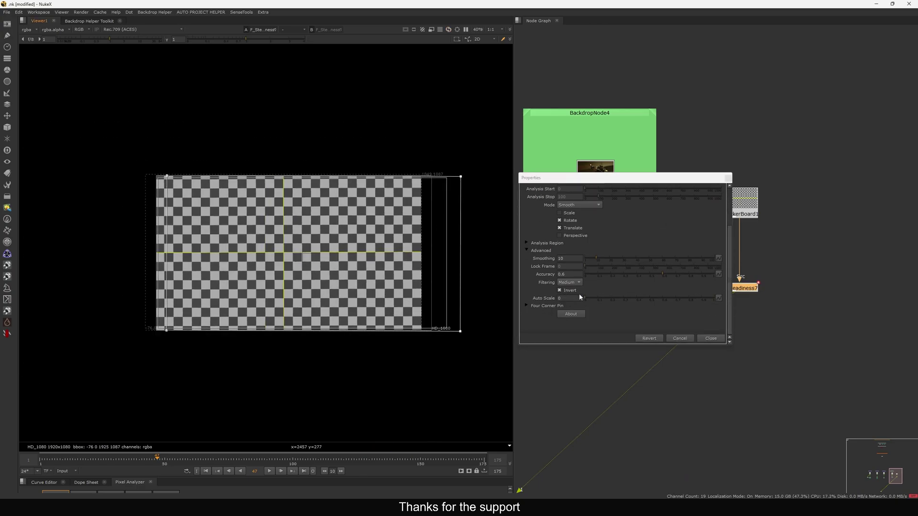
left_click_drag(595, 300, 483, 341)
left_click(711, 338)
Play the checkerboard with the inverted stabilization, stop the playback, and return to the first frame.
left_click(269, 471)
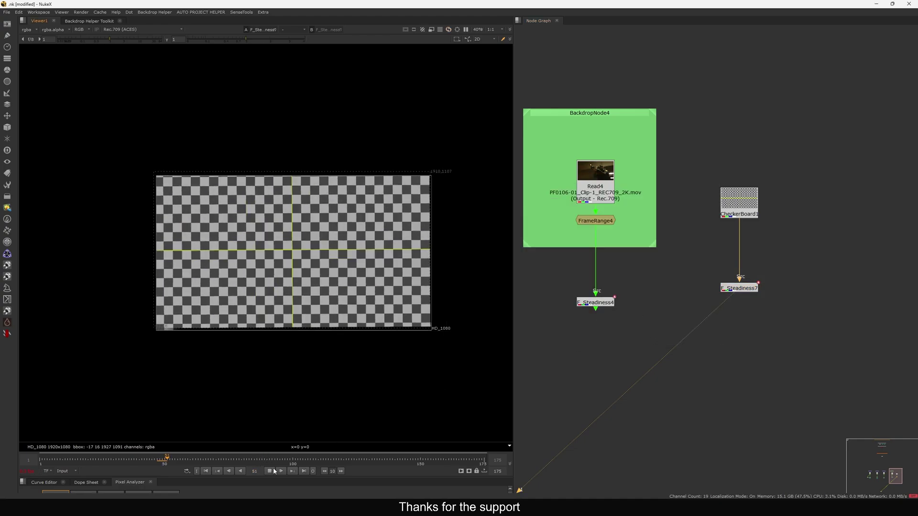
left_click_drag(607, 186, 606, 173)
left_click_drag(742, 211, 736, 207)
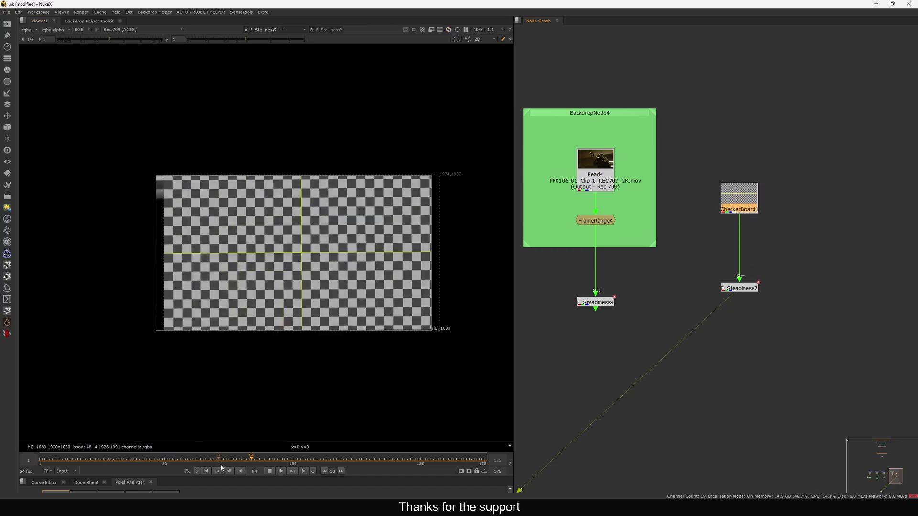
left_click(269, 471)
left_click(205, 471)
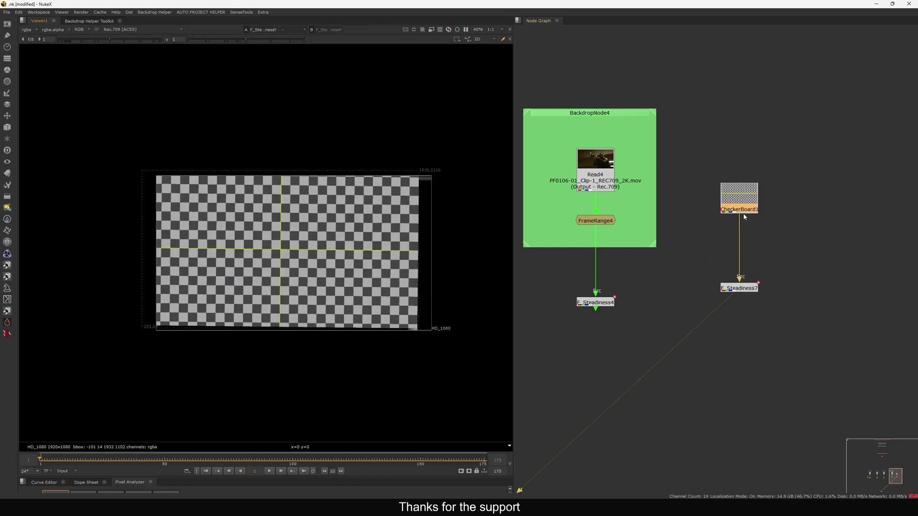
Create a UV_Map node, close its properties, and connect it to F_Steadiness7 in place of the checkerboard.
left_click_drag(748, 207, 750, 205)
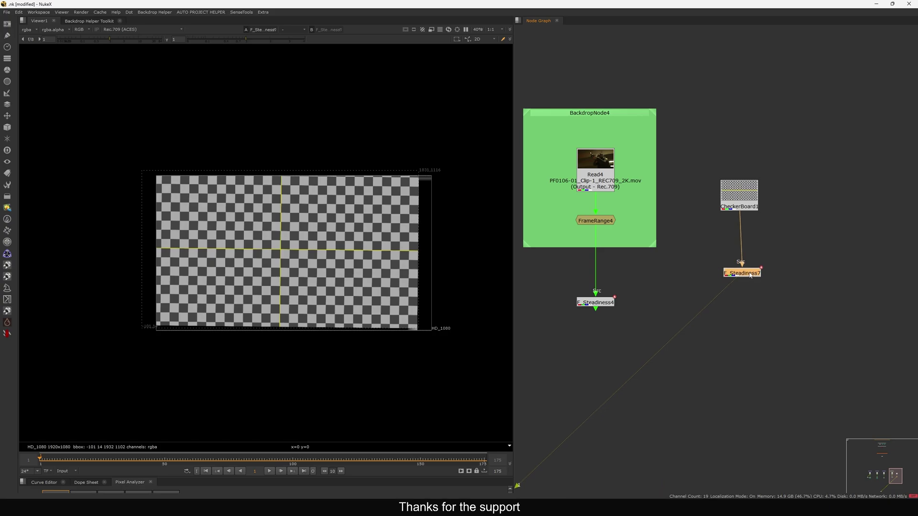
key("Tab")
type("ud")
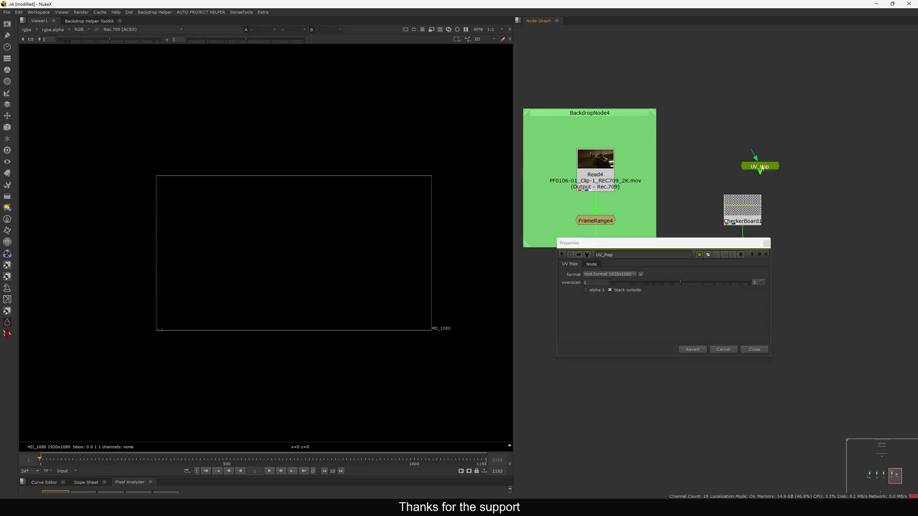
left_click_drag(760, 167, 762, 159)
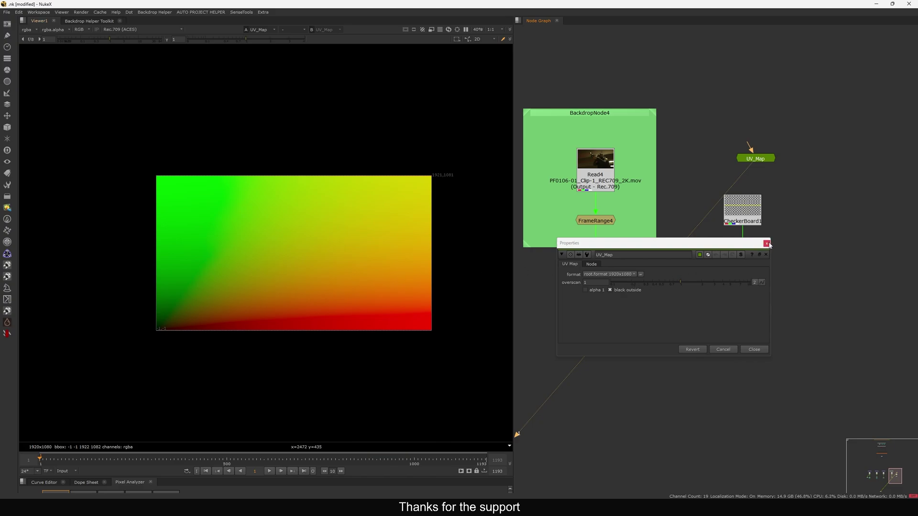
left_click(767, 243)
left_click_drag(731, 213, 756, 162)
left_click_drag(756, 161, 750, 166)
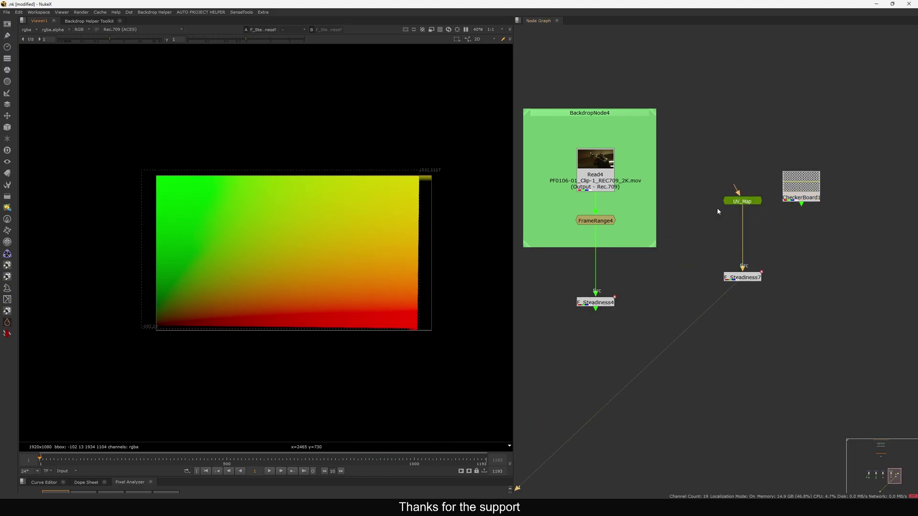
Set the UV_Map node's overscan to 2 and close its properties.
double_click(742, 203)
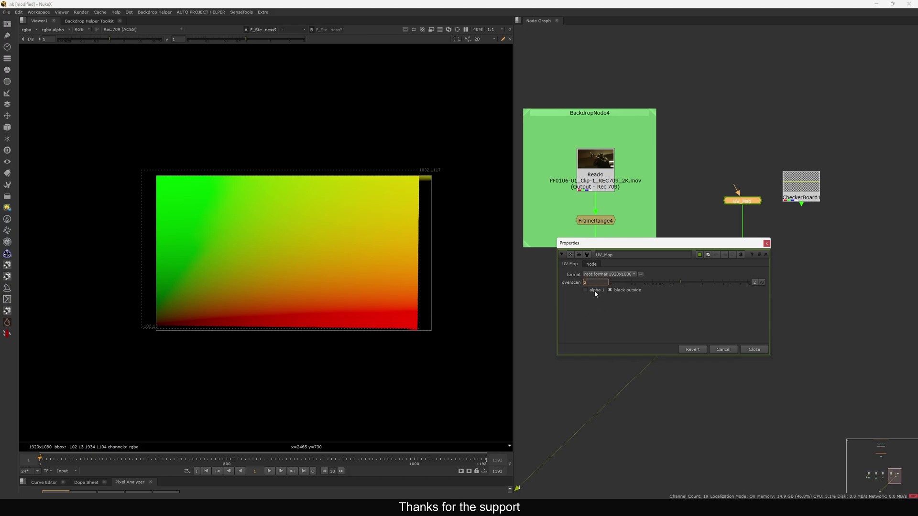
key("Return")
scroll(336, 292, "down", 5)
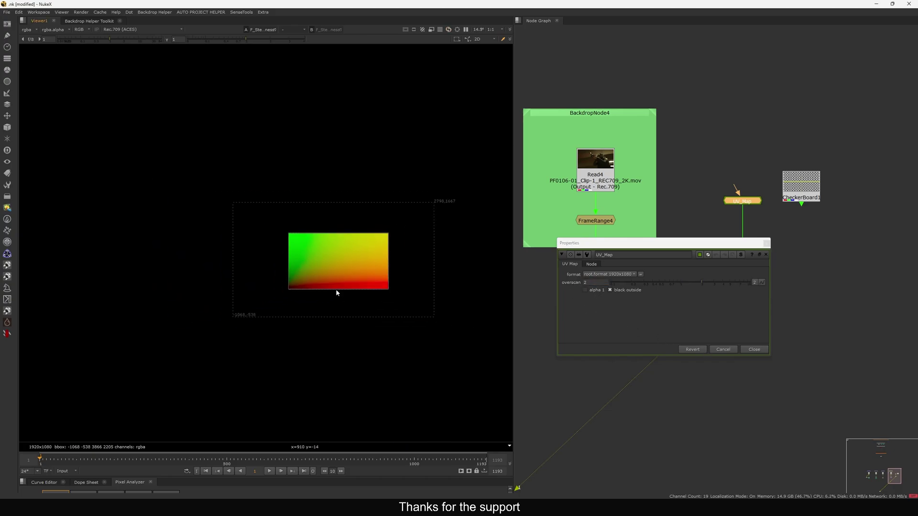
left_click(754, 350)
Add a Crop node with the default format box below F_Steadiness7 and close its properties.
left_click_drag(744, 273, 743, 262)
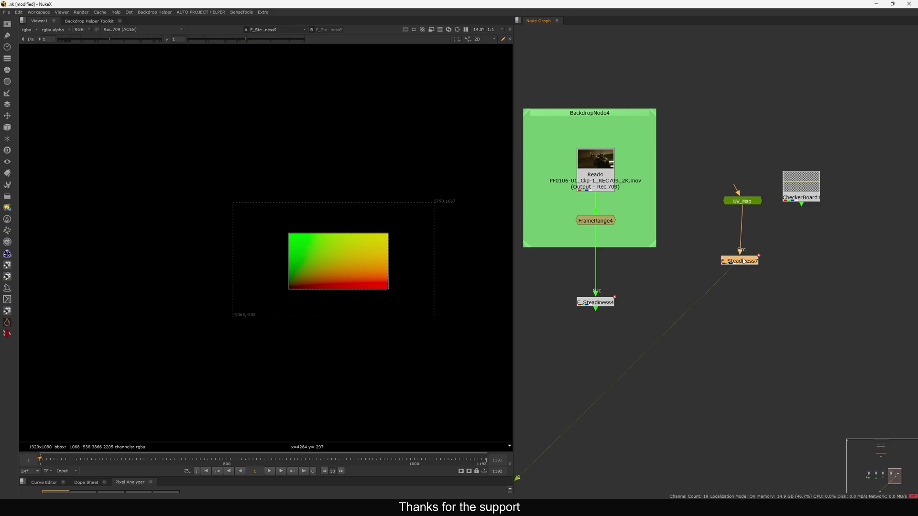
key("Tab")
type("crop")
key("Return")
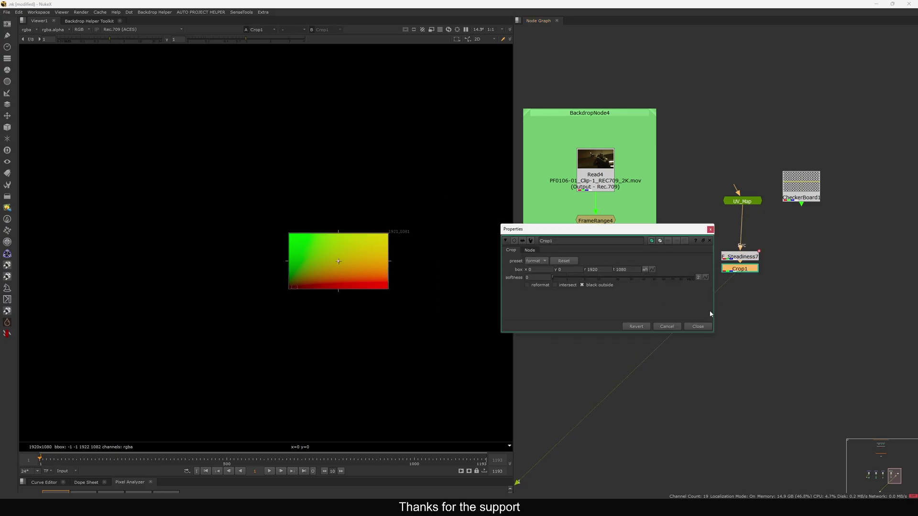
key("Escape")
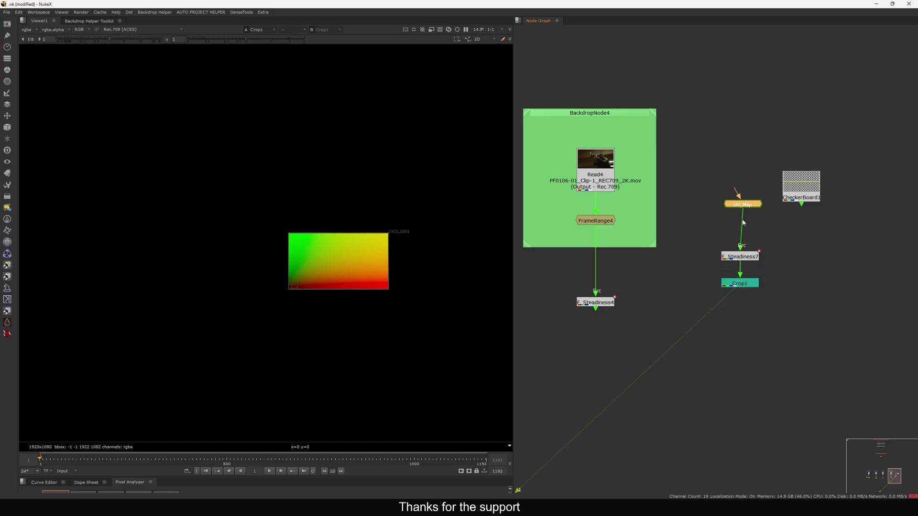
Play the cropped UV map, align the UV_Map node above F_Steadiness7, replay from the first frame, and stop.
scroll(333, 293, "up", 2)
key("l")
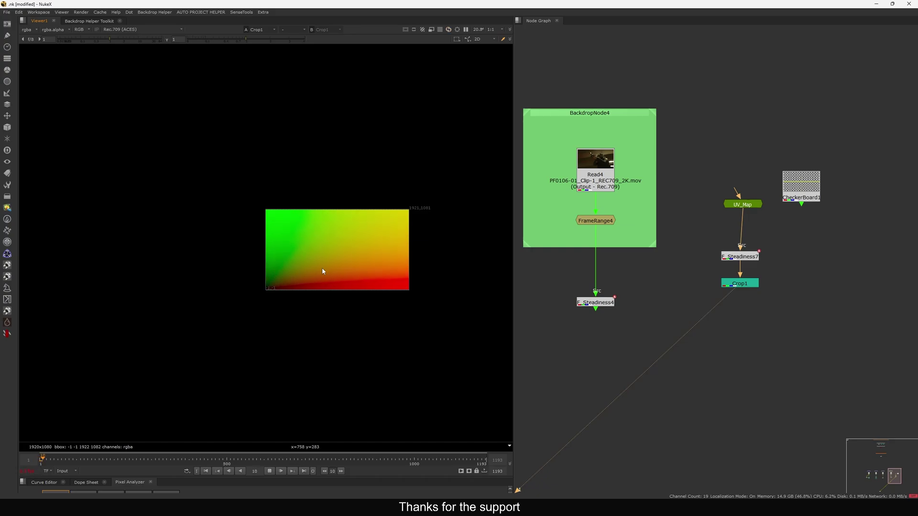
scroll(316, 259, "up", 3)
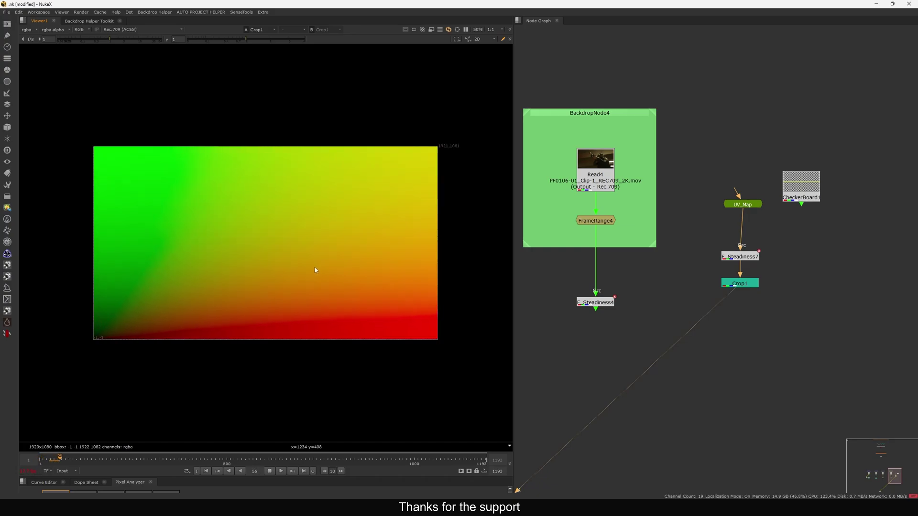
left_click_drag(727, 205, 724, 218)
left_click(205, 471)
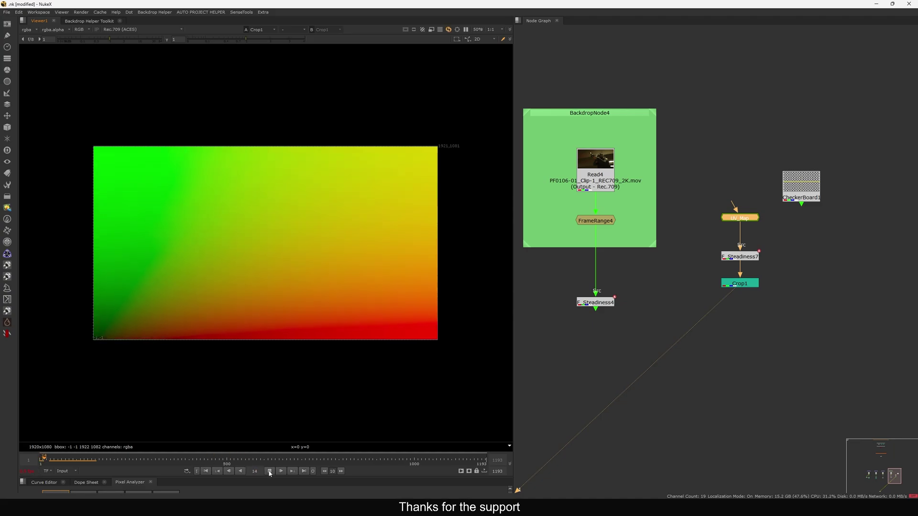
left_click(270, 471)
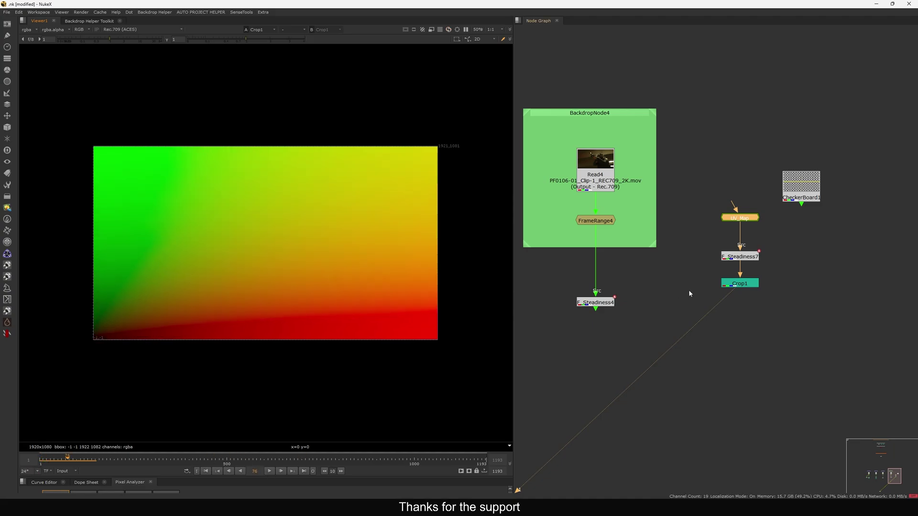
Add an STMap node with Crop1 as its stmap input and CheckerBoard1 as its source, placed below the checkerboard.
left_click_drag(821, 264, 673, 316)
key("Tab")
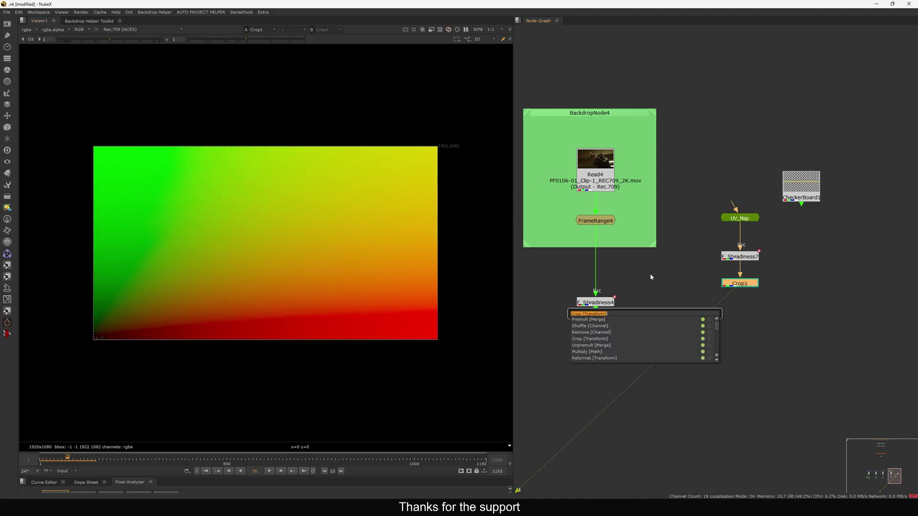
type("stm")
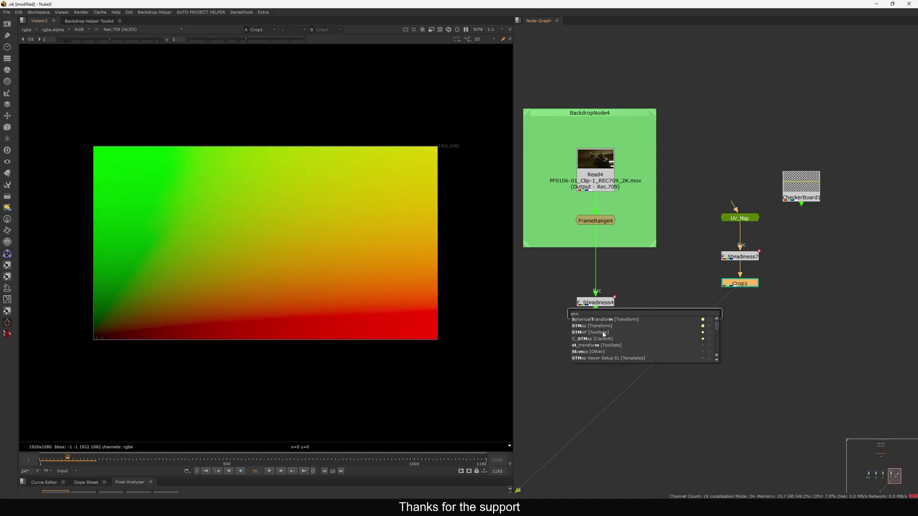
left_click(604, 329)
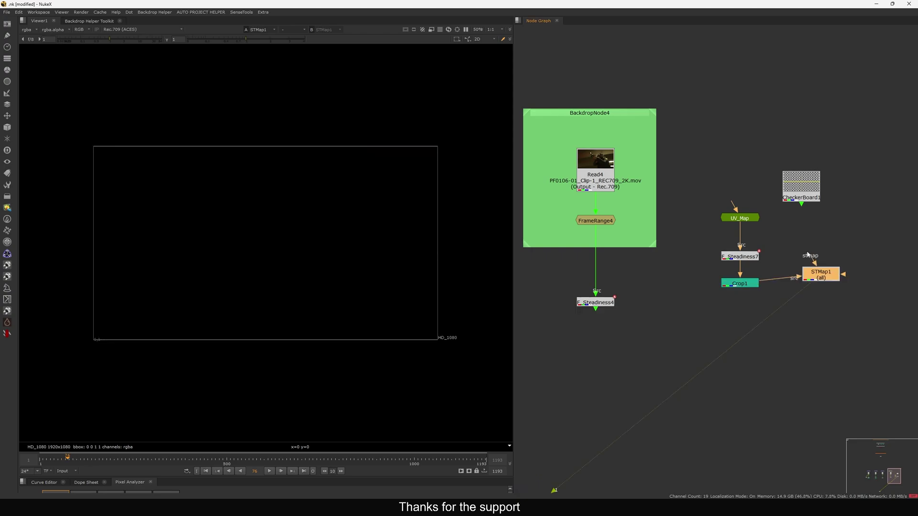
left_click_drag(812, 259, 818, 195)
key("shift+x")
left_click_drag(812, 280, 822, 310)
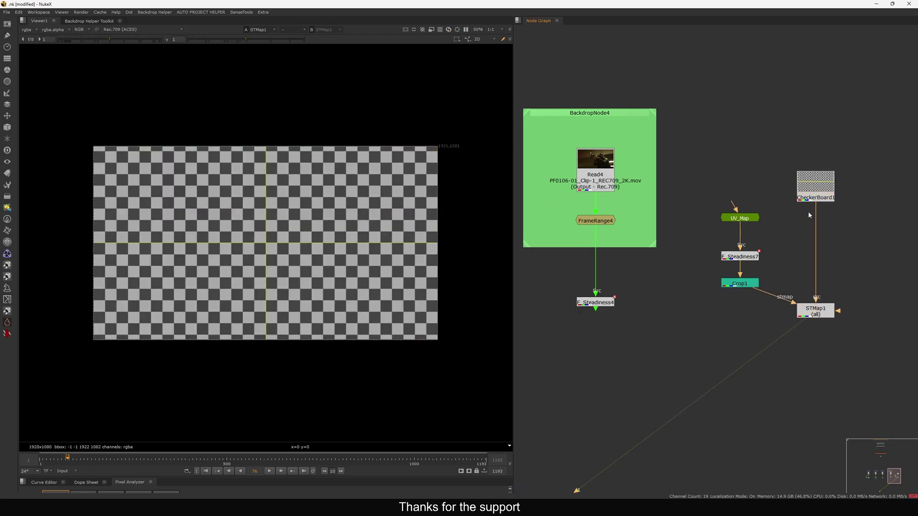
Choose the UV channels for the STMap1 node and close its properties.
double_click(817, 312)
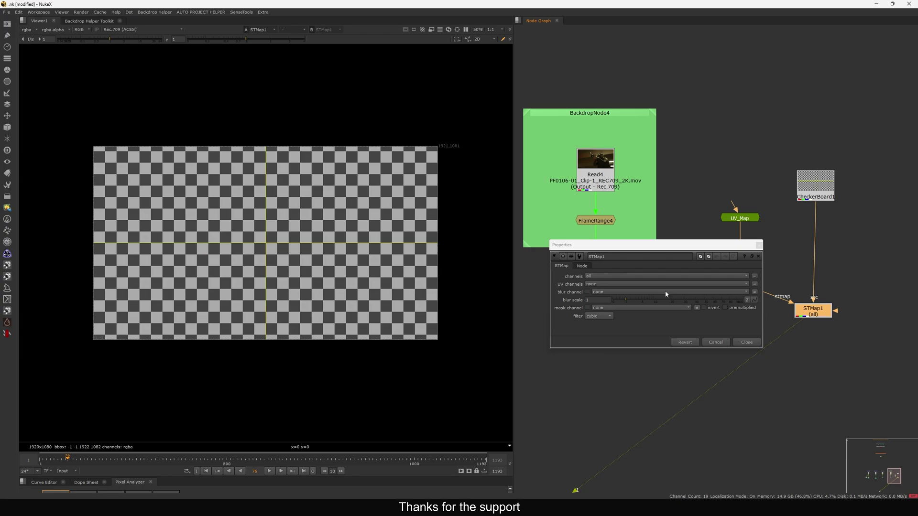
left_click(609, 298)
left_click(746, 342)
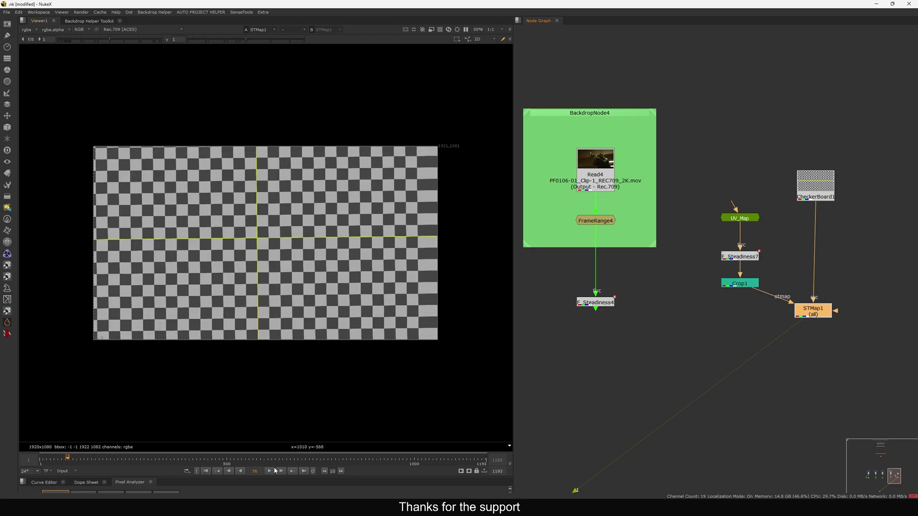
Play the STMap1 result and tidy the graph, aligning CheckerBoard1 above STMap1 and the UV_Map branch so Crop1 sits level with STMap1.
left_click(269, 471)
left_click(601, 169)
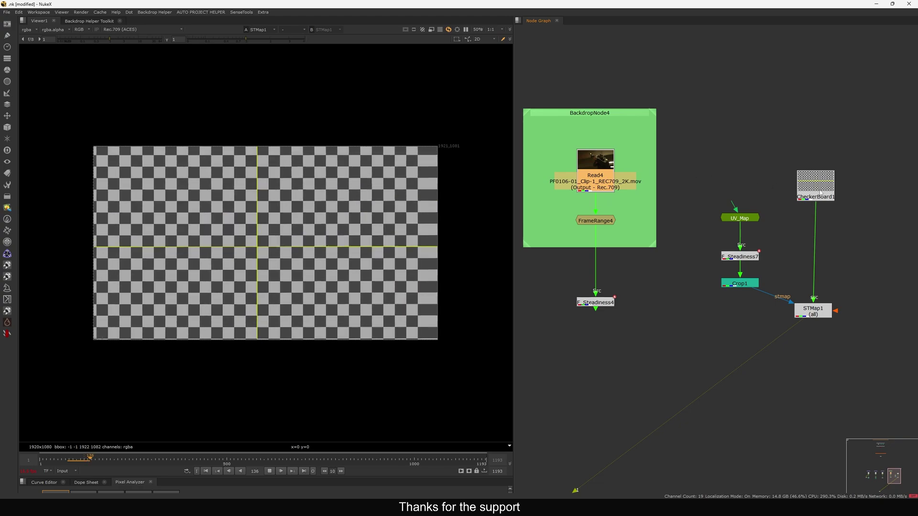
left_click_drag(821, 187, 818, 178)
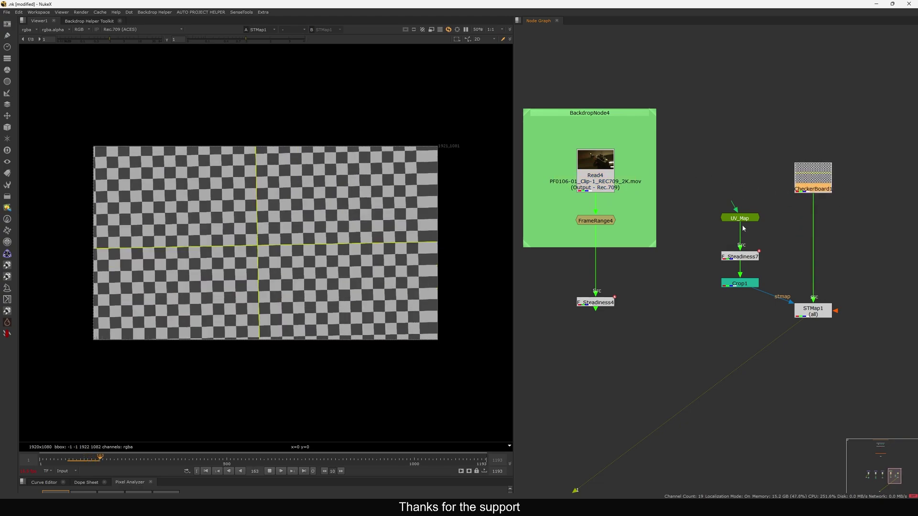
left_click_drag(696, 200, 751, 310)
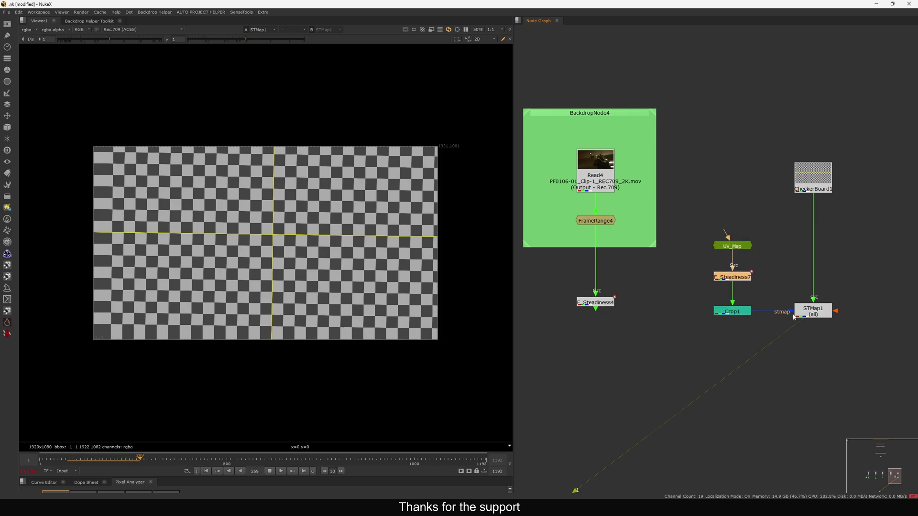
left_click_drag(816, 312, 816, 323)
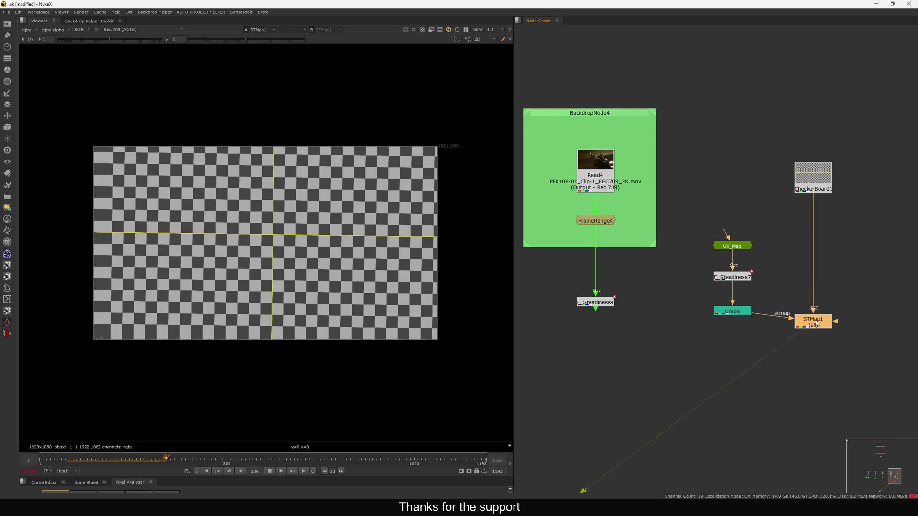
left_click_drag(682, 228, 749, 302)
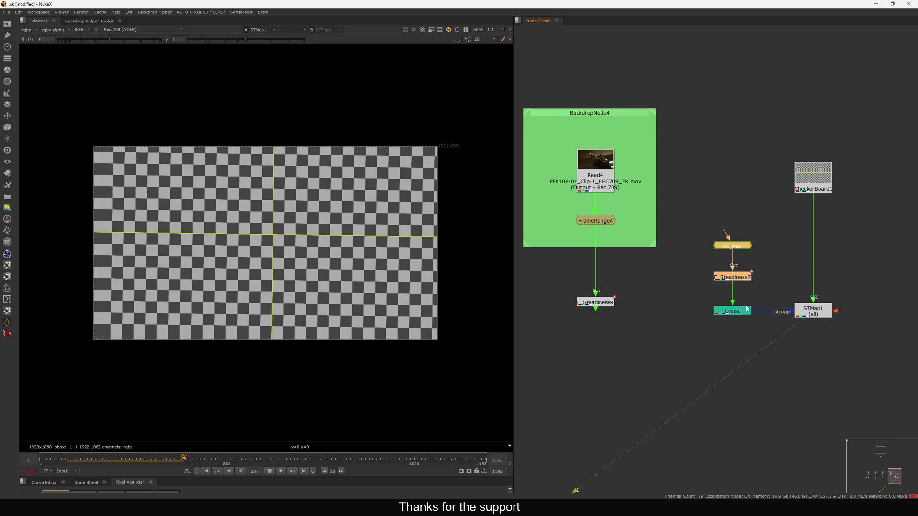
left_click_drag(592, 175, 591, 178)
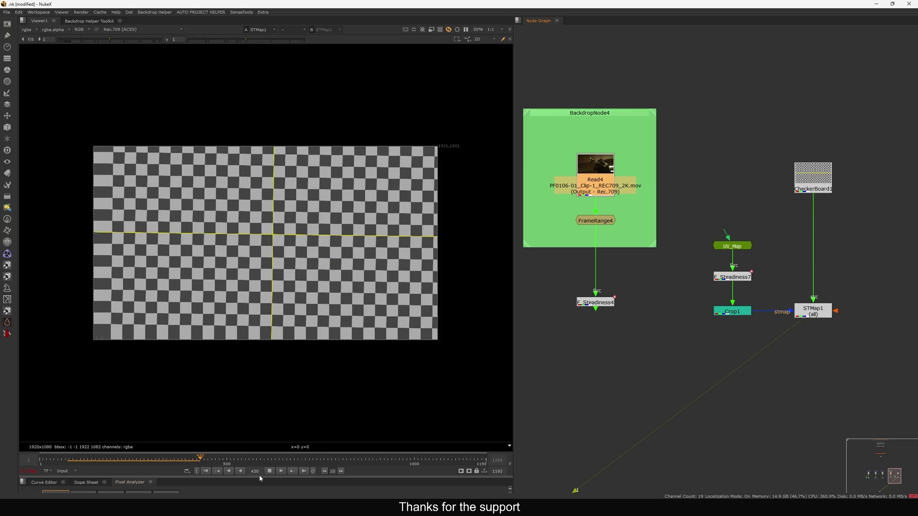
Replay the STMap1 result from the first frame, compare it with the original Read4 footage, and stop playback.
left_click(206, 471)
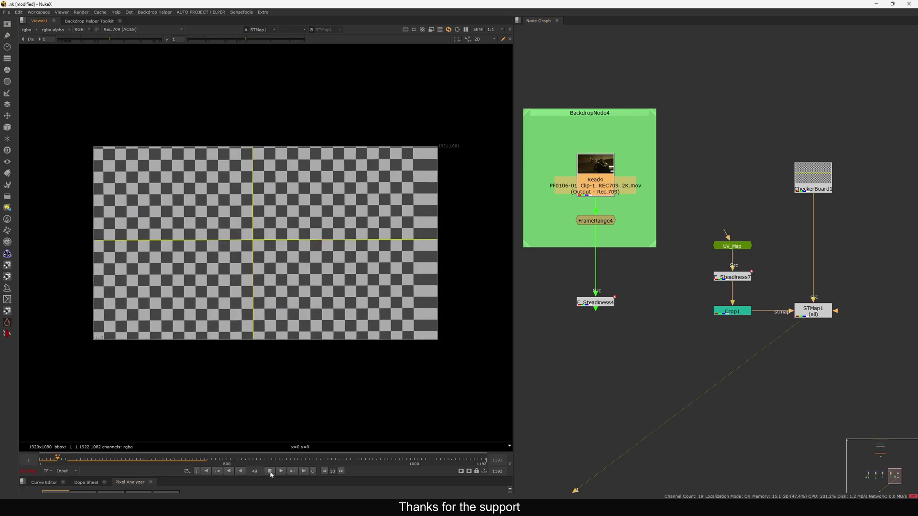
key("1")
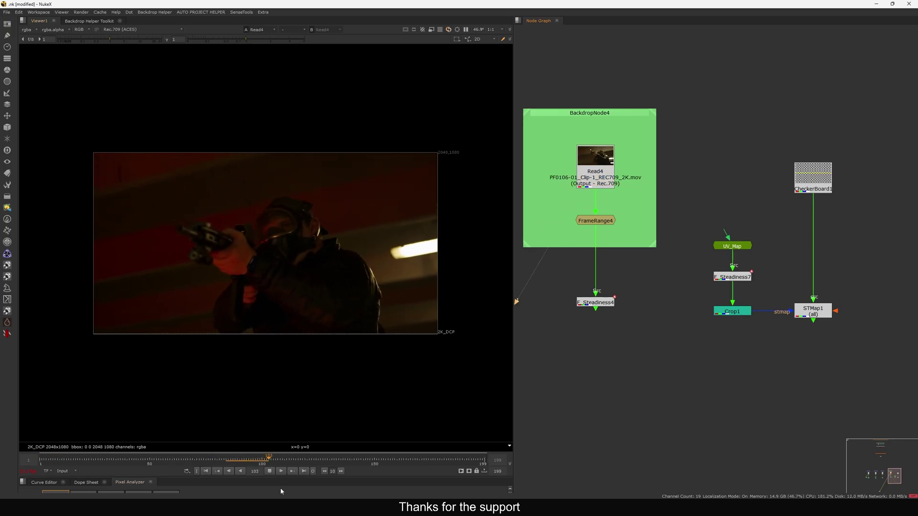
left_click(269, 472)
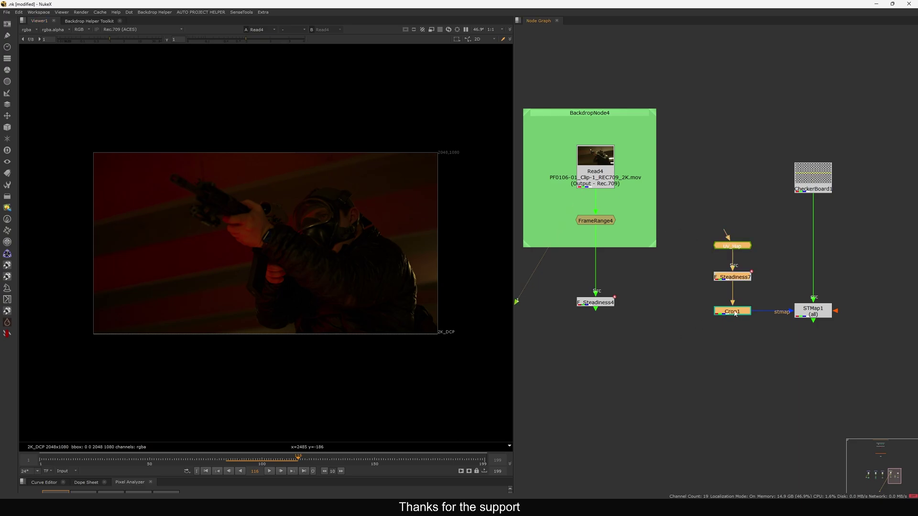
Preview Crop1, reposition the UV_Map branch with STMap1 level with Crop1, and return the viewer to STMap1.
left_click_drag(735, 314, 732, 266)
key("1")
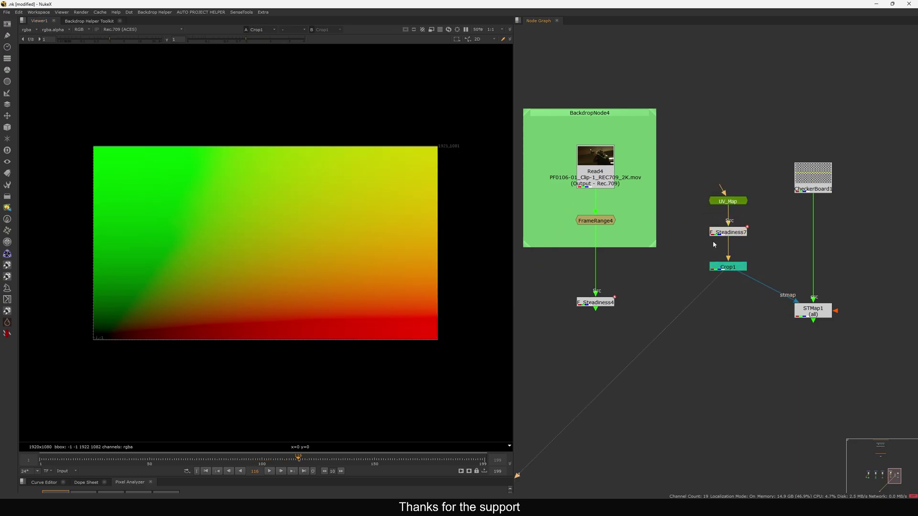
left_click_drag(427, 151, 98, 336, "ctrl+shift")
left_click_drag(728, 267, 725, 305, "ctrl")
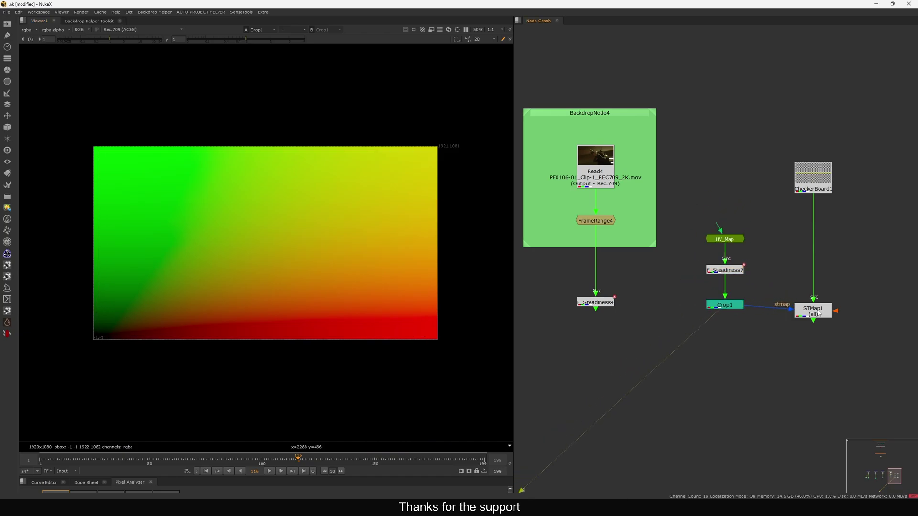
left_click_drag(817, 314, 816, 307)
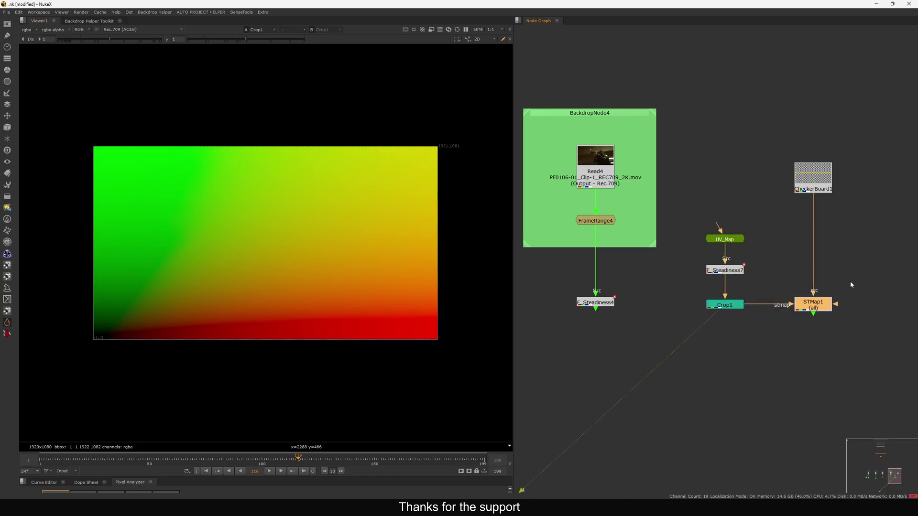
key("1")
Open the F_Steadiness4 properties and expand Four Corner Pin to examine its corner values.
scroll(576, 316, "up", 2)
middle_click_drag(597, 313, 649, 314)
left_click_drag(656, 299, 657, 301)
double_click(658, 301)
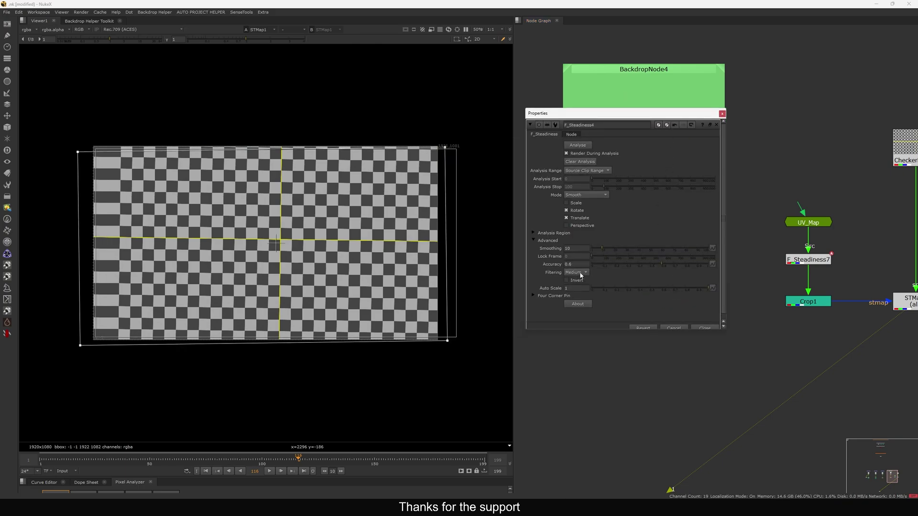
left_click(580, 275)
left_click(533, 296)
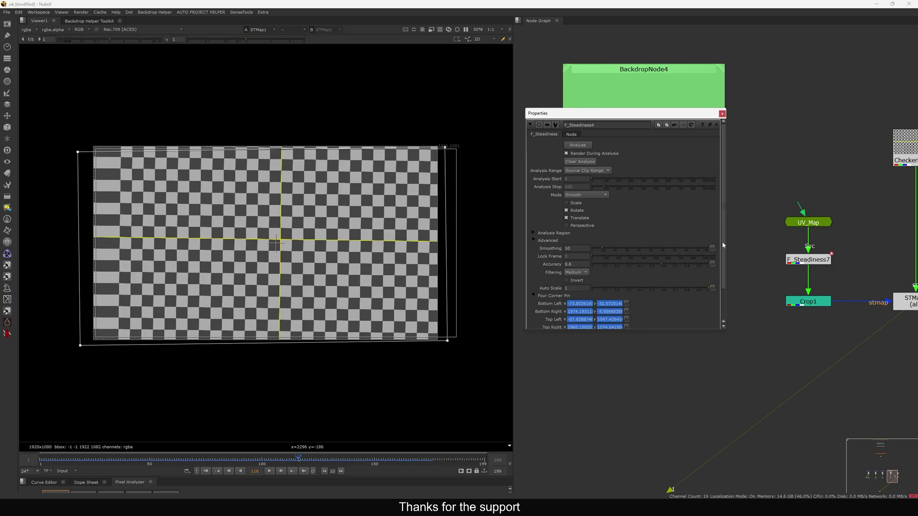
left_click_drag(723, 246, 725, 279)
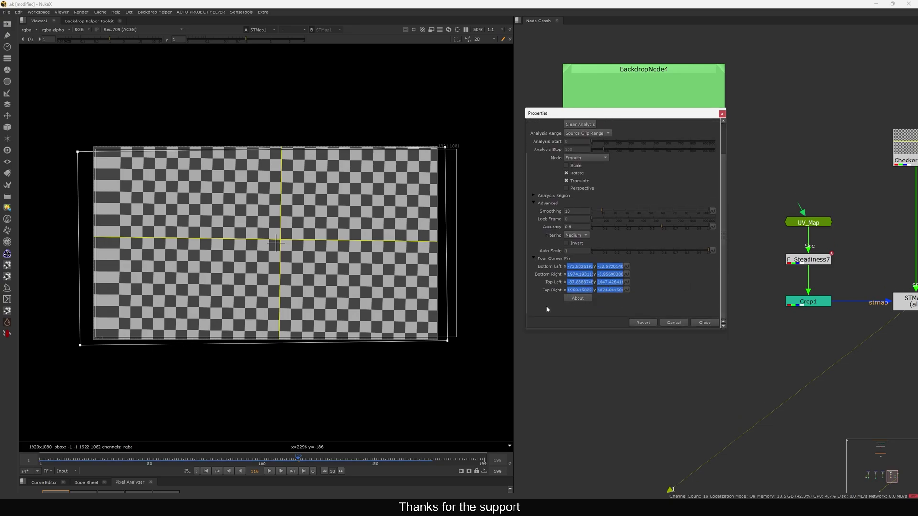
Read the F_Steadiness plug-in information, close the F_Steadiness4 properties, and show the whole node graph.
left_click(577, 297)
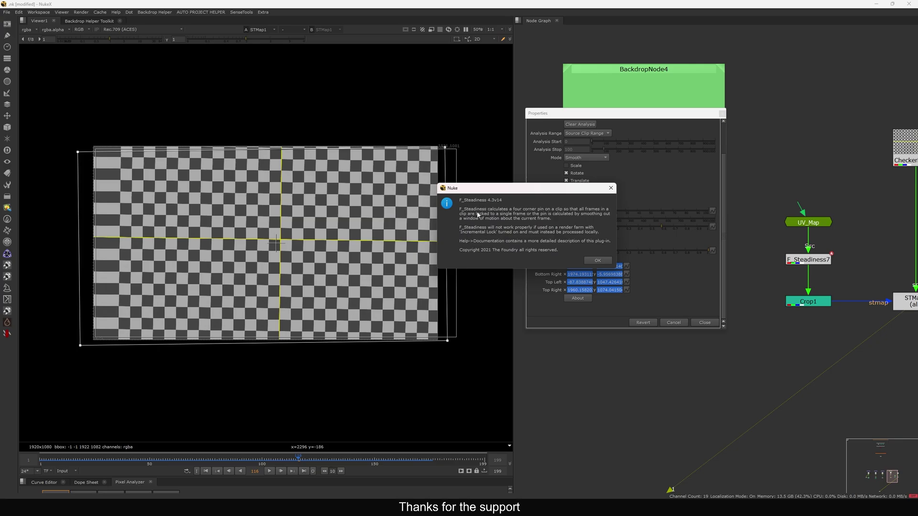
left_click(597, 260)
left_click(704, 322)
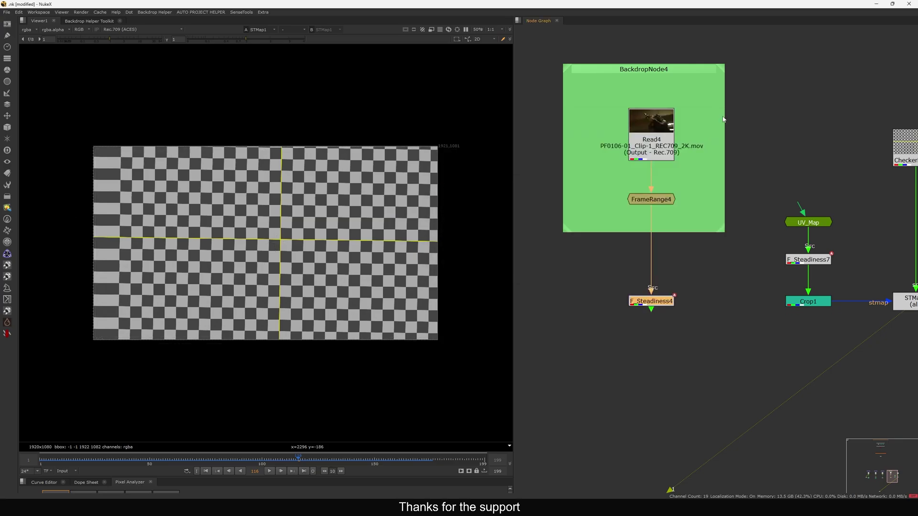
key("f")
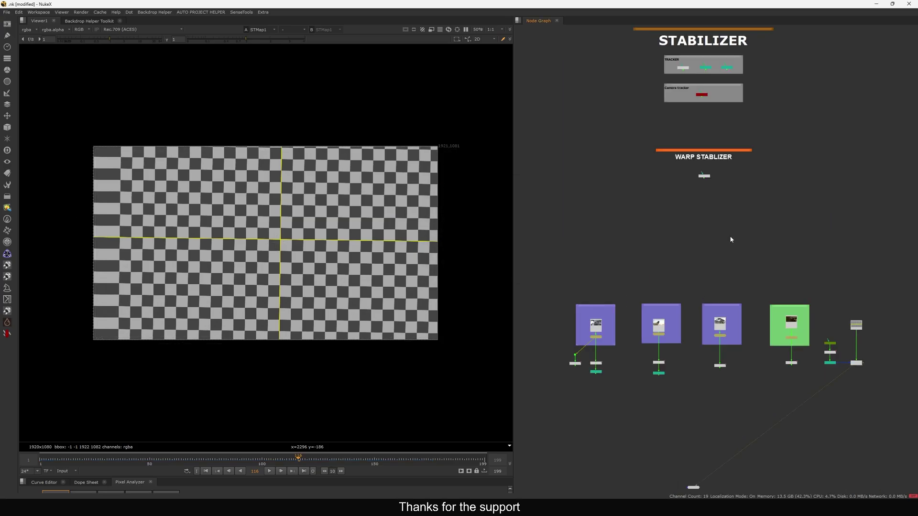